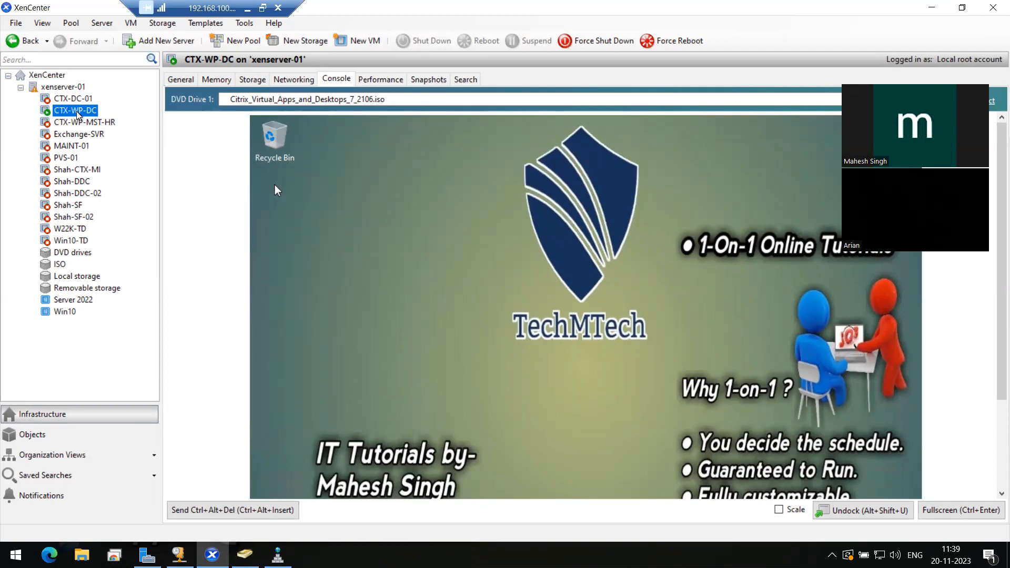
# Show the CTX-WP-DC virtual machine's console in XenCenter and give it keyboard focus
pyautogui.click(392, 184)
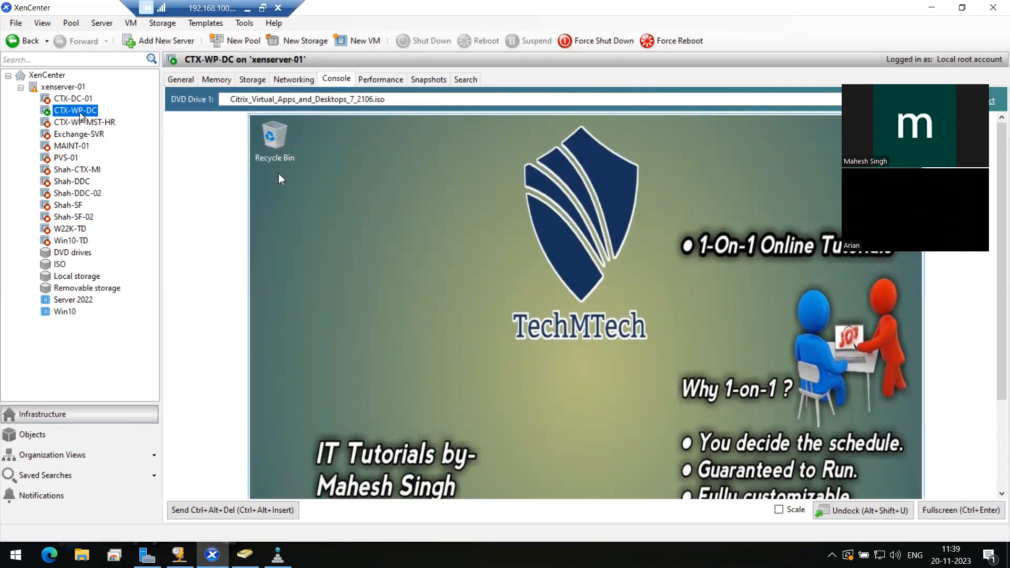
pyautogui.click(337, 80)
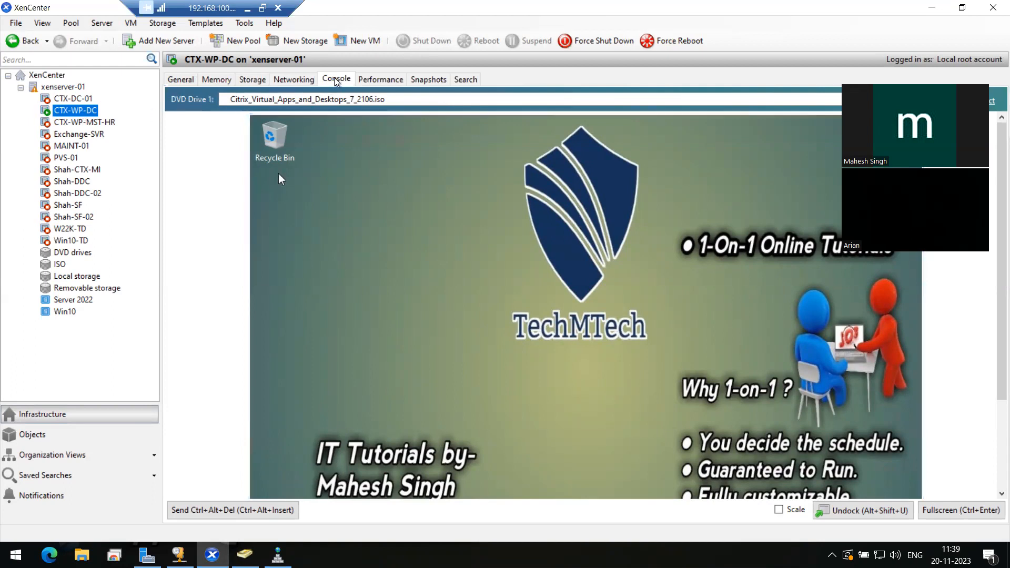
pyautogui.click(356, 197)
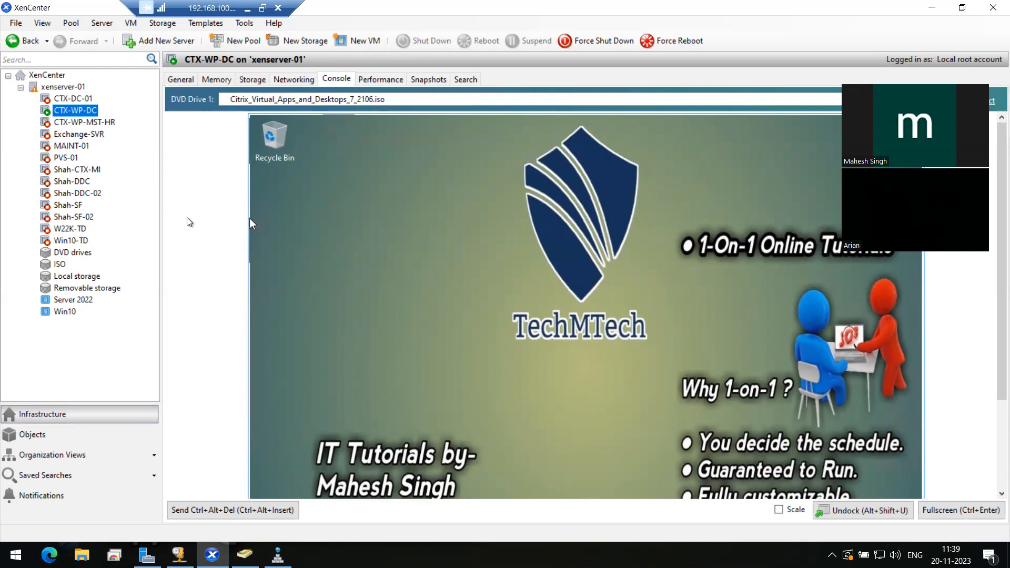
# Launch Remote Desktop Connection (mstsc) from the host's Run prompt
pyautogui.press('super+r')
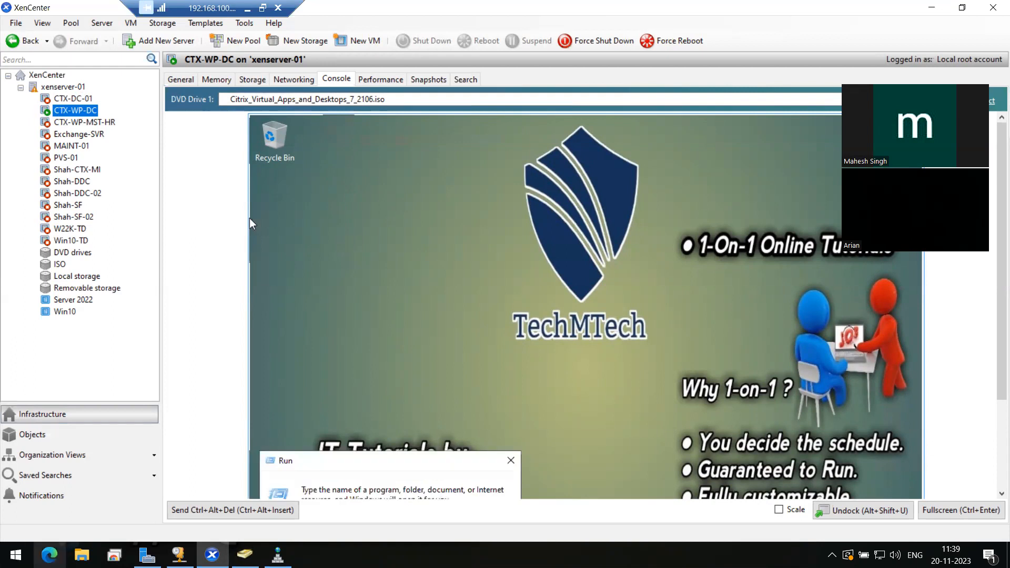
pyautogui.click(16, 555)
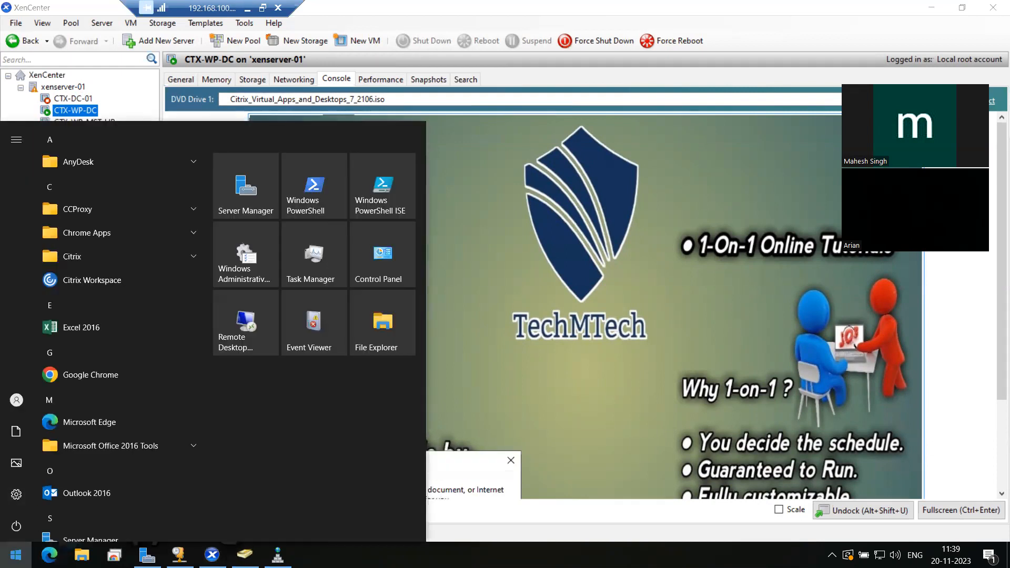
pyautogui.rightClick(16, 556)
pyautogui.click(61, 498)
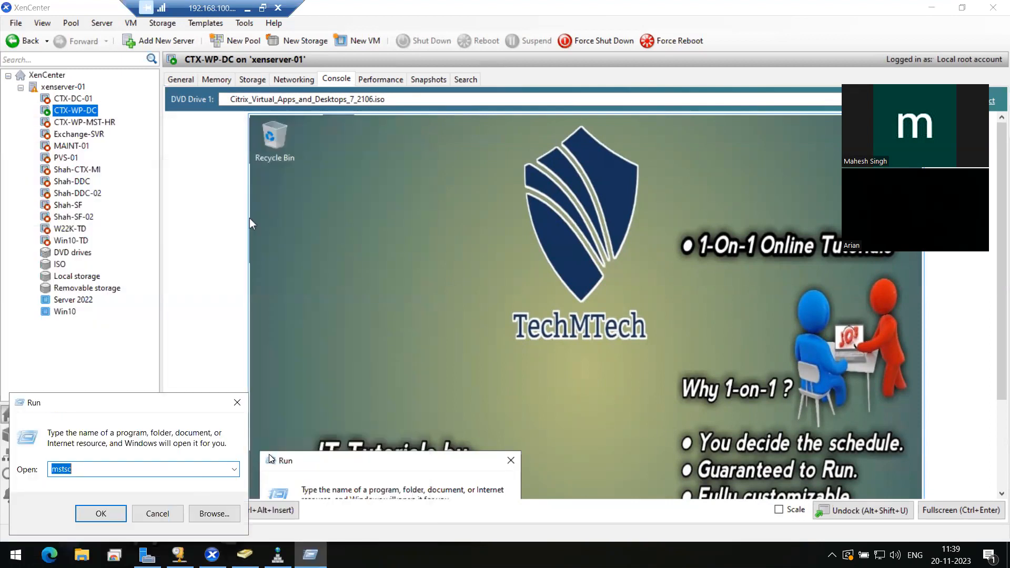
pyautogui.press('Return')
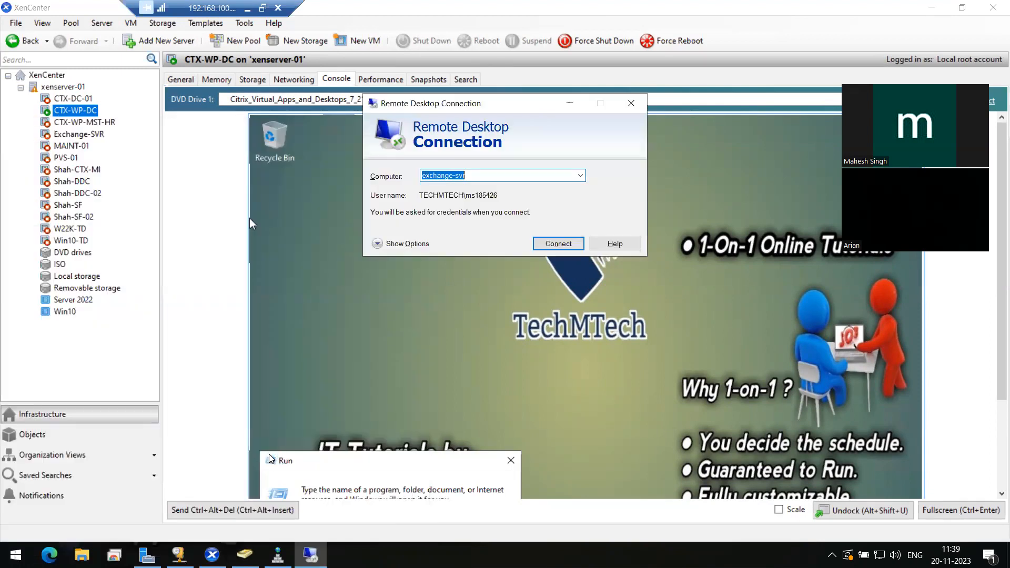
# Start a connection to ctx-wp-dc, cancel it, and close the Remote Desktop window
pyautogui.write('ctx')
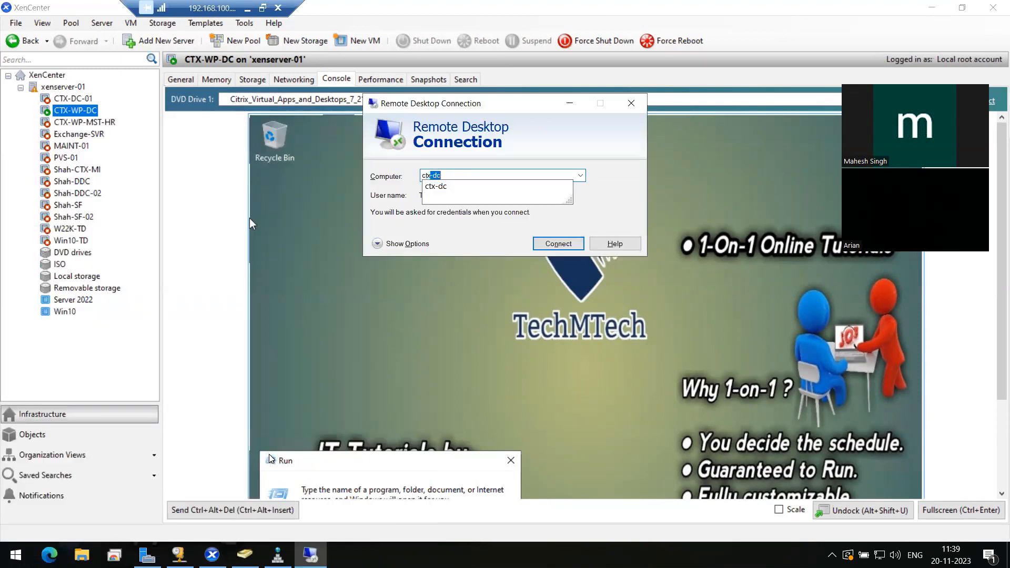
pyautogui.write('-dc')
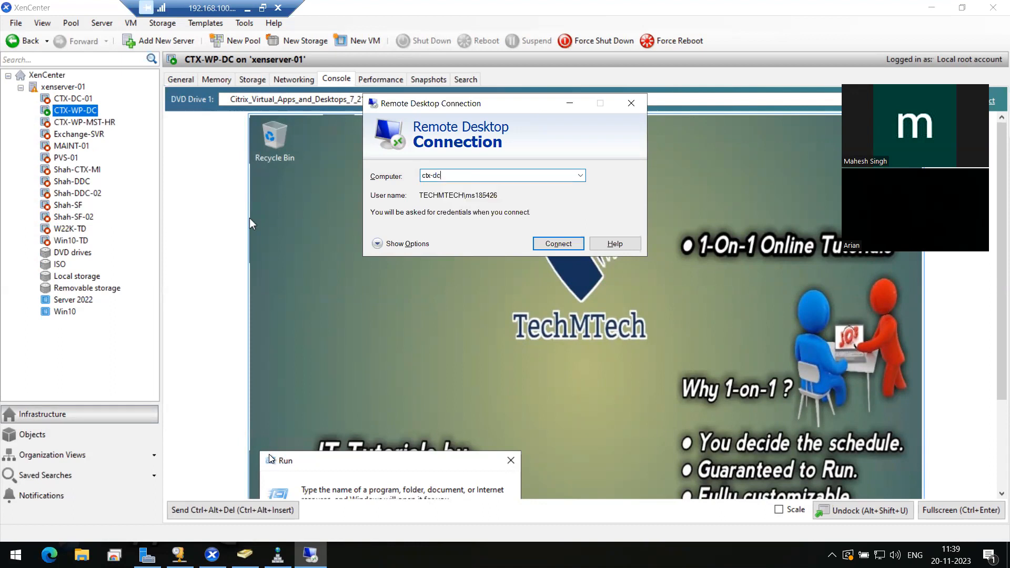
pyautogui.press('BackSpace')
pyautogui.press('BackSpace')
pyautogui.press('BackSpace')
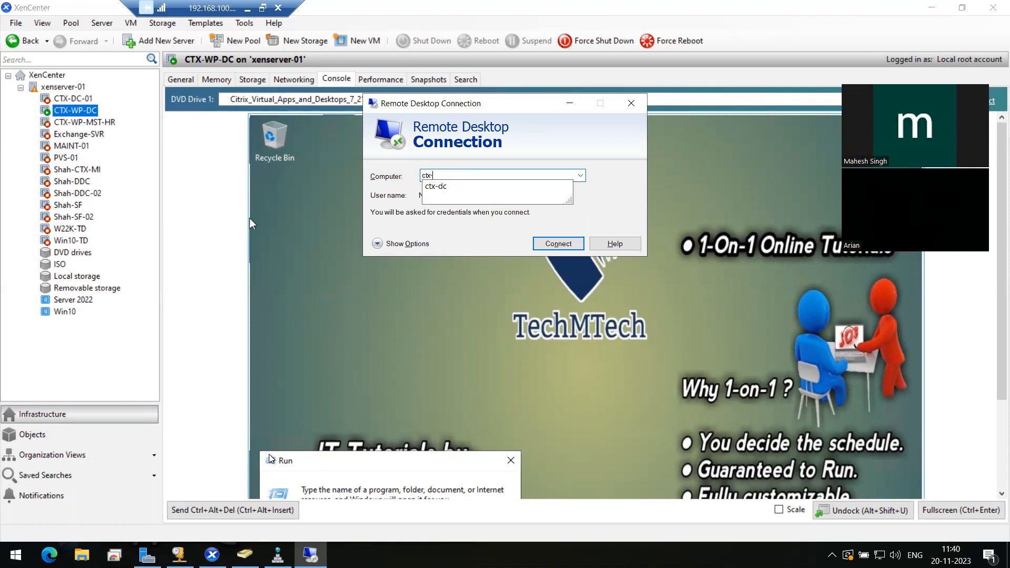
pyautogui.write('-wp-dc')
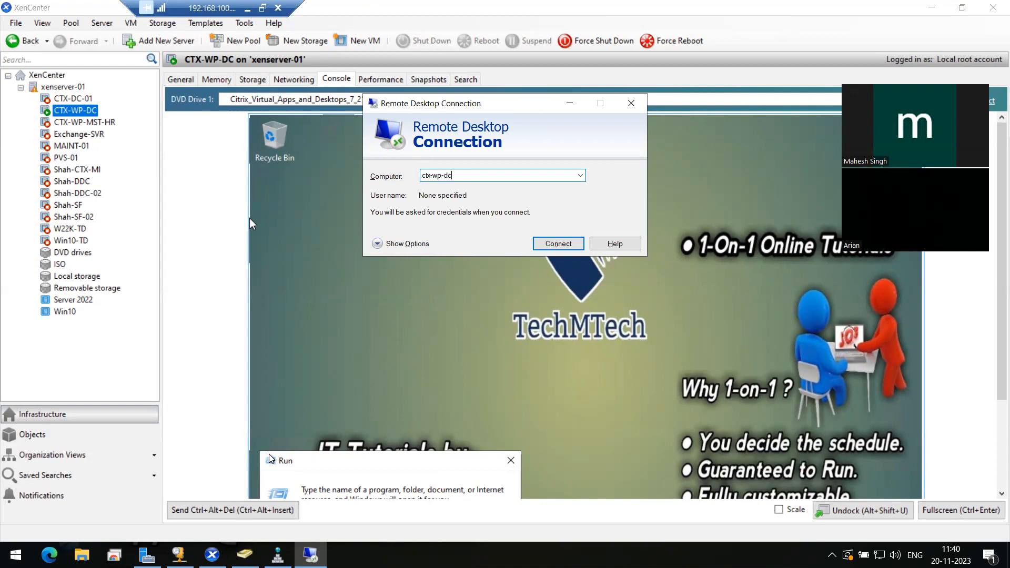
pyautogui.press('Return')
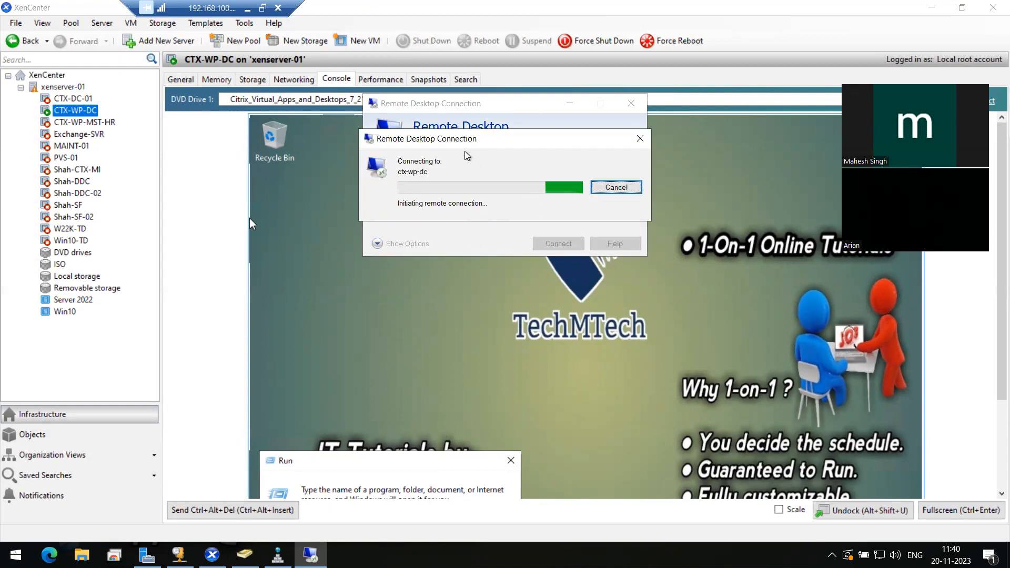
pyautogui.click(616, 191)
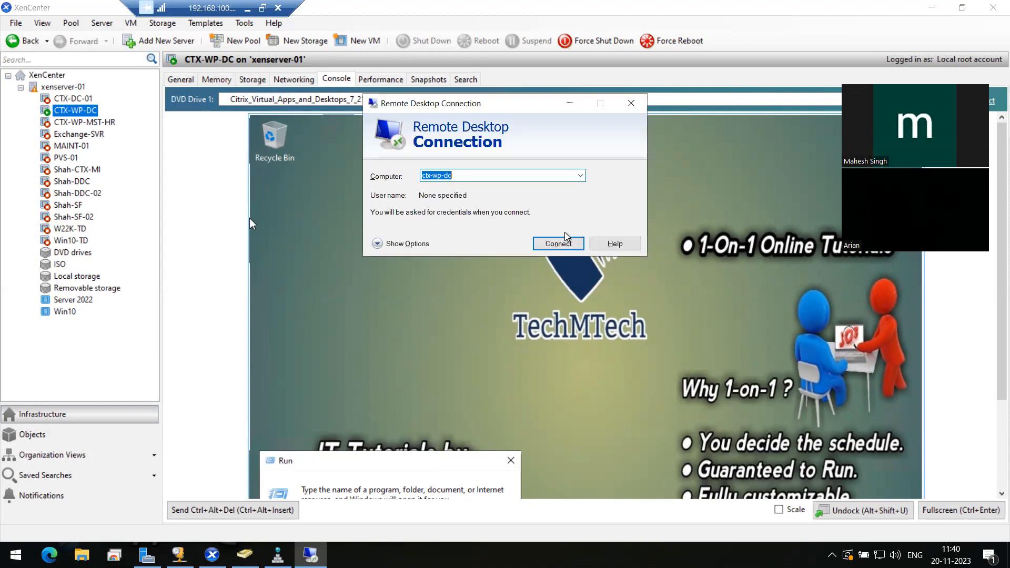
pyautogui.click(635, 107)
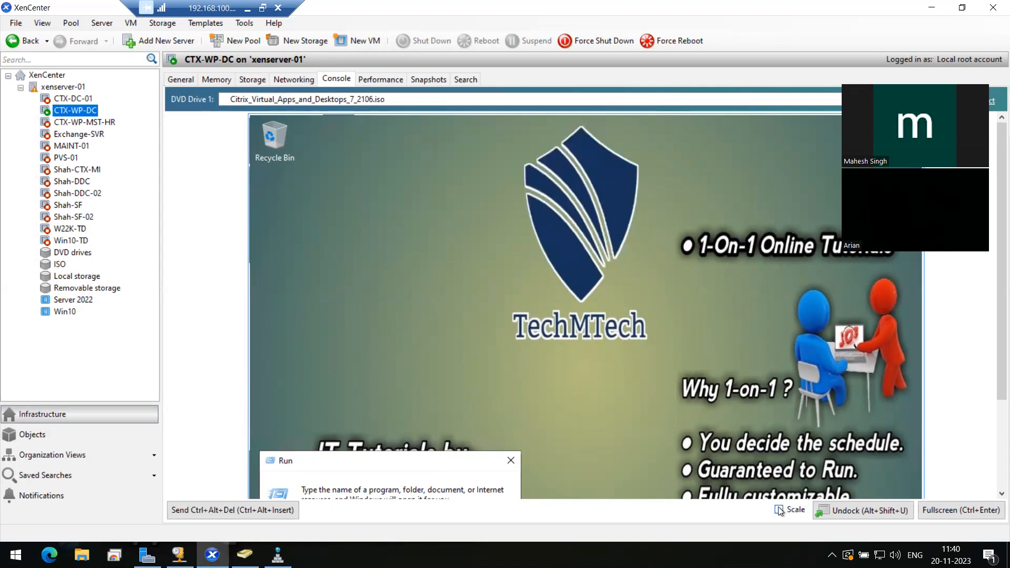
pyautogui.click(779, 510)
# Close the VM's Run prompt, show the console full screen, and launch Citrix Studio inside it
pyautogui.click(529, 376)
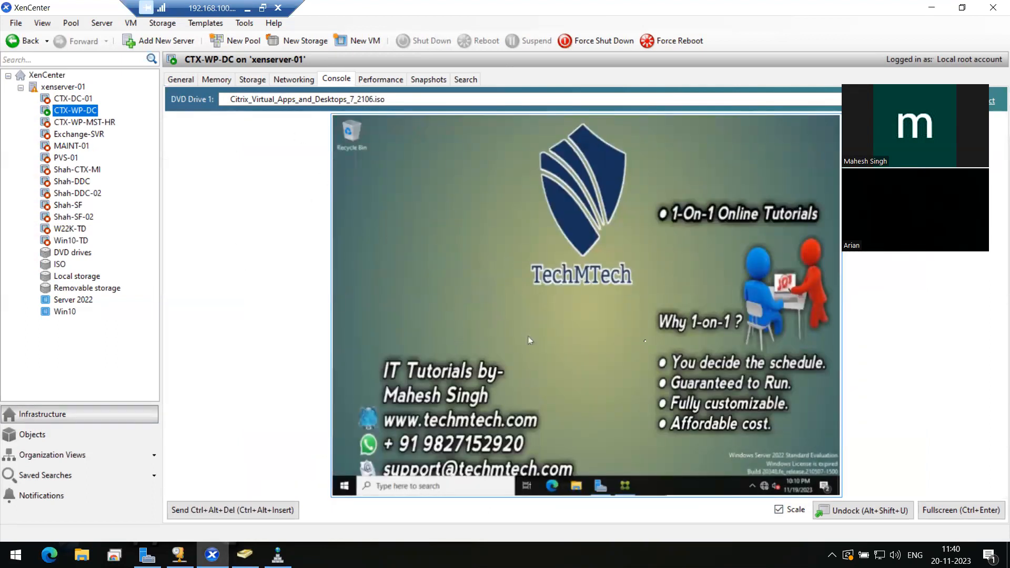
pyautogui.click(779, 509)
pyautogui.click(931, 512)
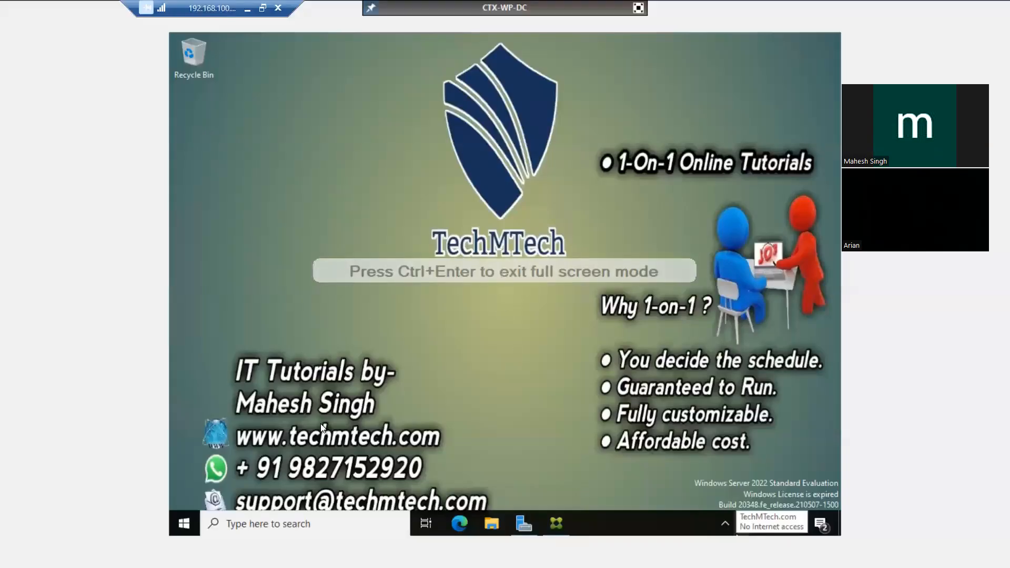
pyautogui.click(553, 528)
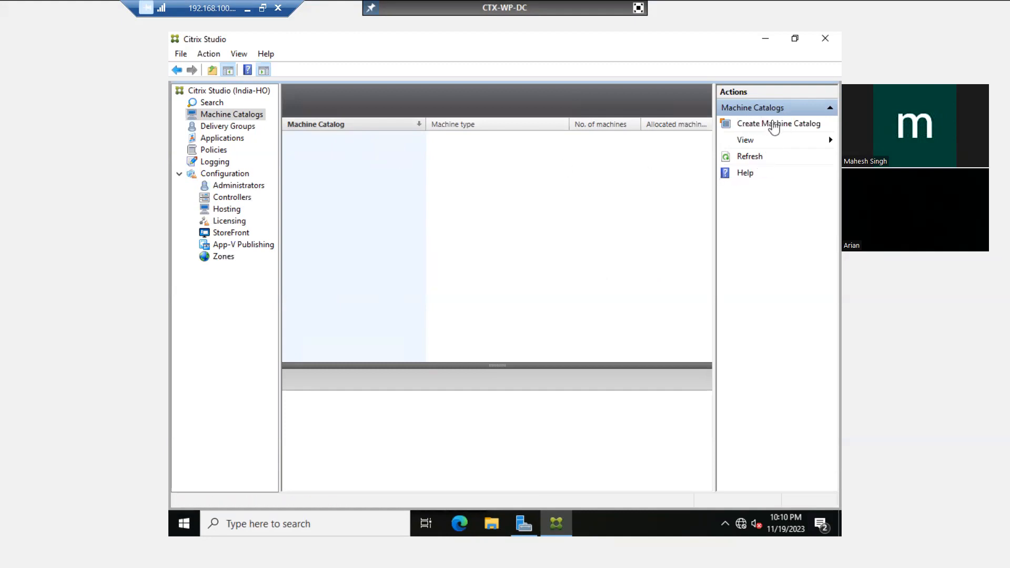
# Start a new machine catalog with Multi-session OS as its operating system
pyautogui.click(780, 123)
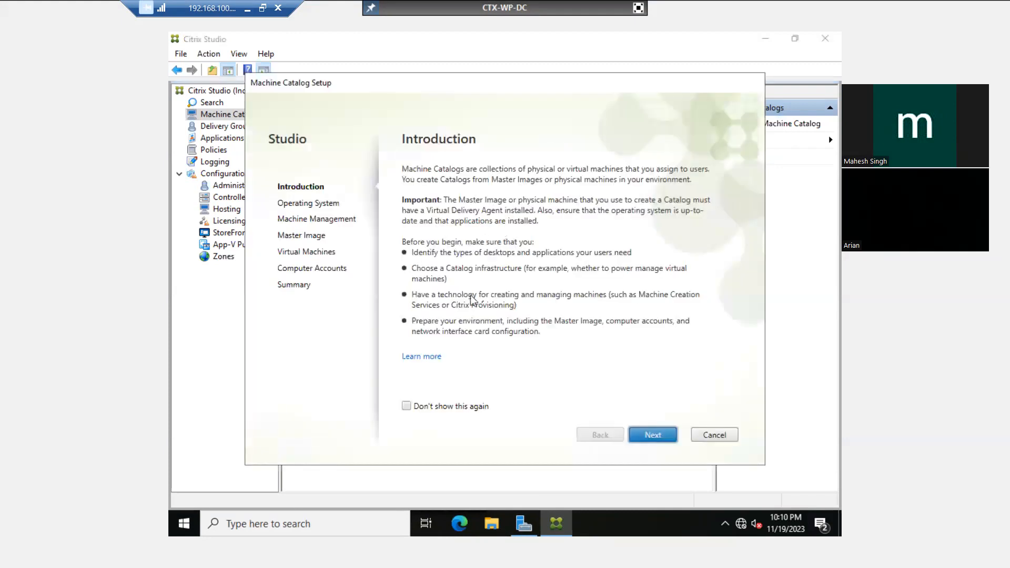
pyautogui.click(647, 436)
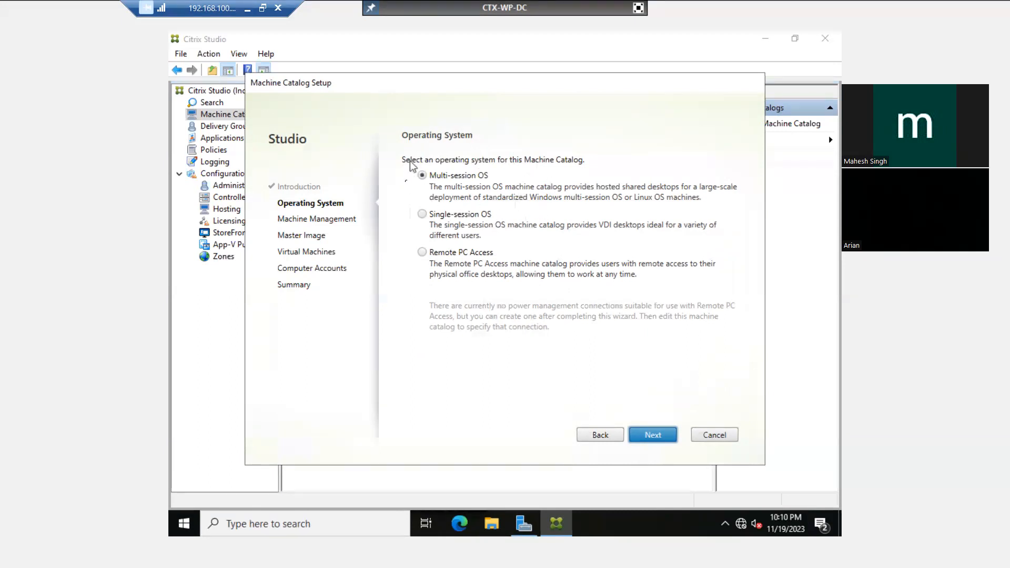
pyautogui.click(423, 215)
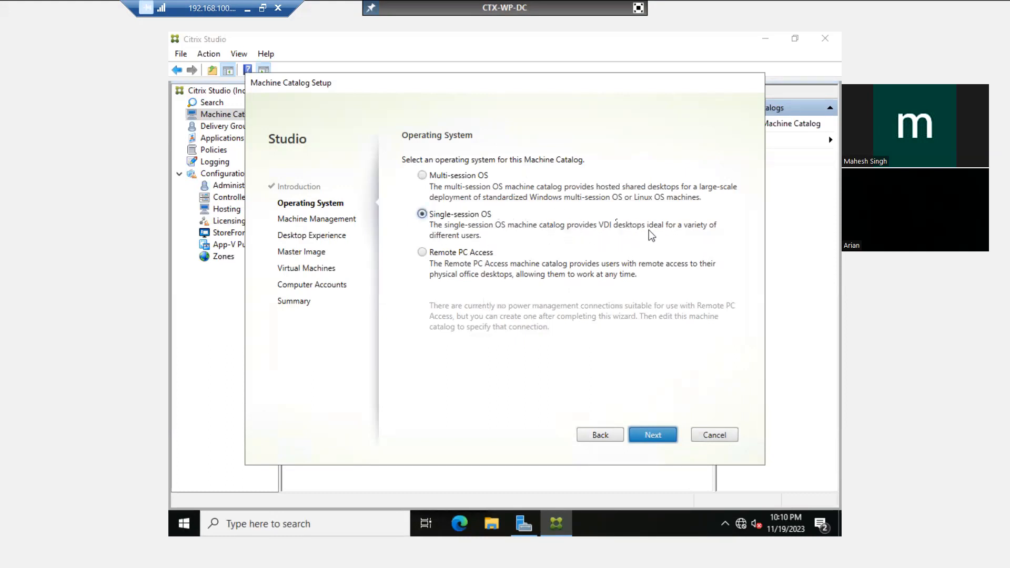
pyautogui.click(422, 252)
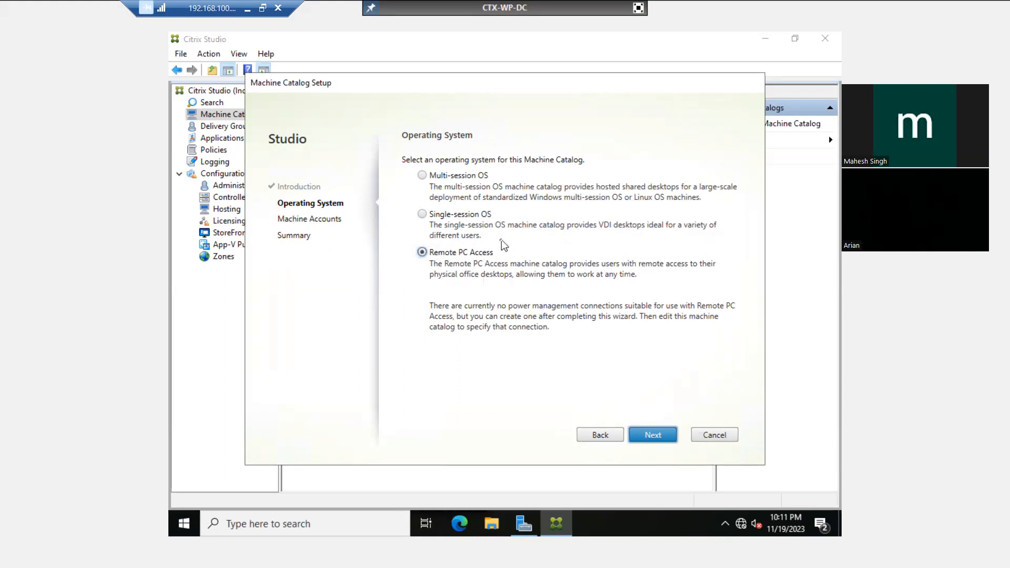
pyautogui.click(423, 177)
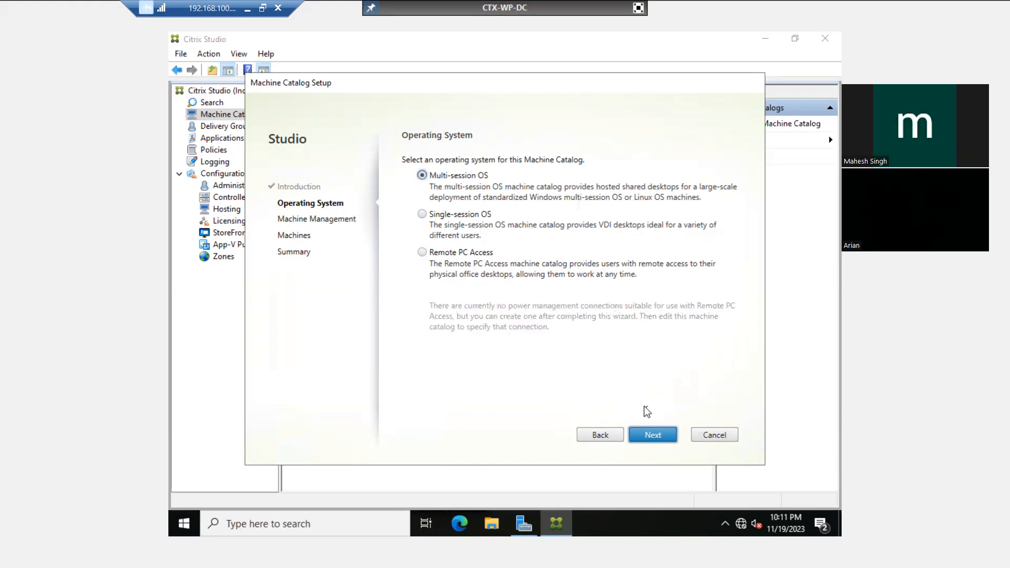
pyautogui.click(649, 441)
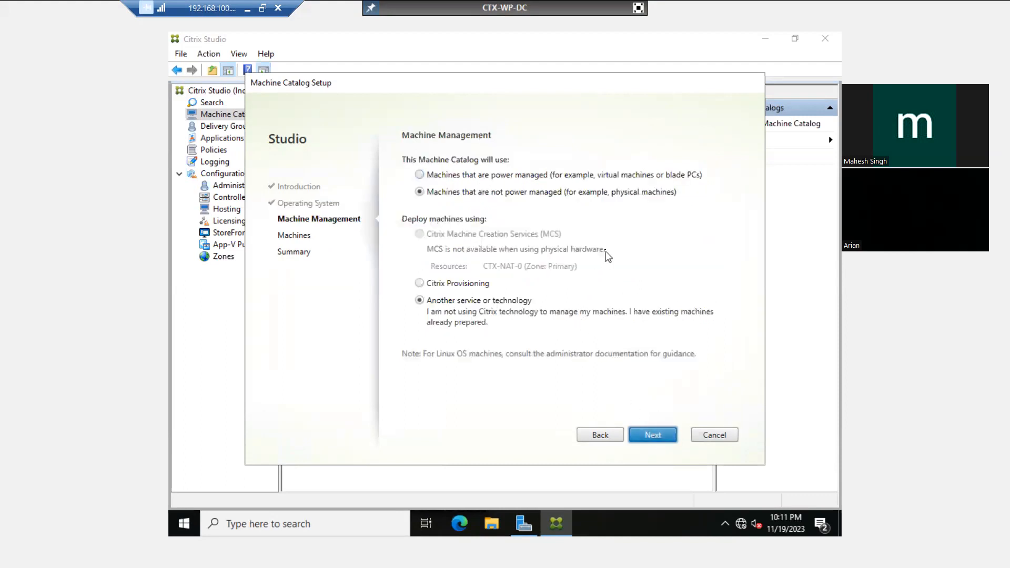
# Choose 'Machines that are power managed' and leave the full-screen console view
pyautogui.click(447, 180)
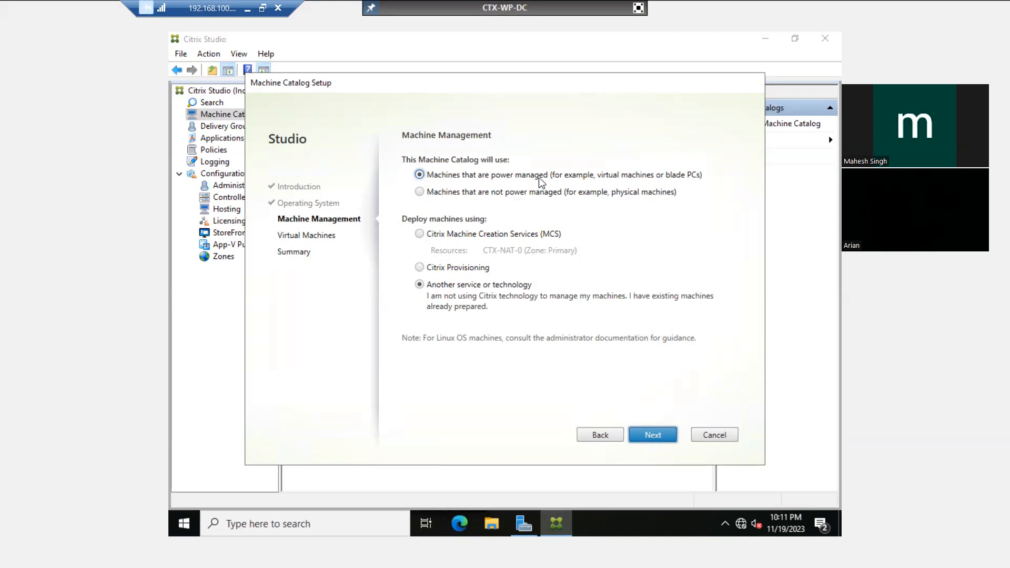
pyautogui.click(638, 8)
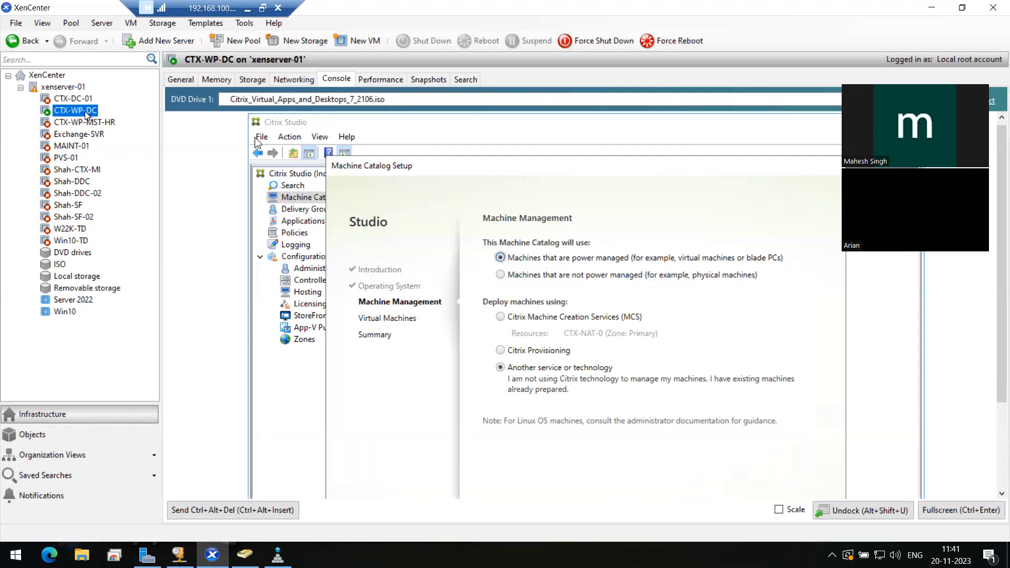
# Put the CTX-WP-DC console back into full screen, dismissing its actions menu
pyautogui.rightClick(84, 111)
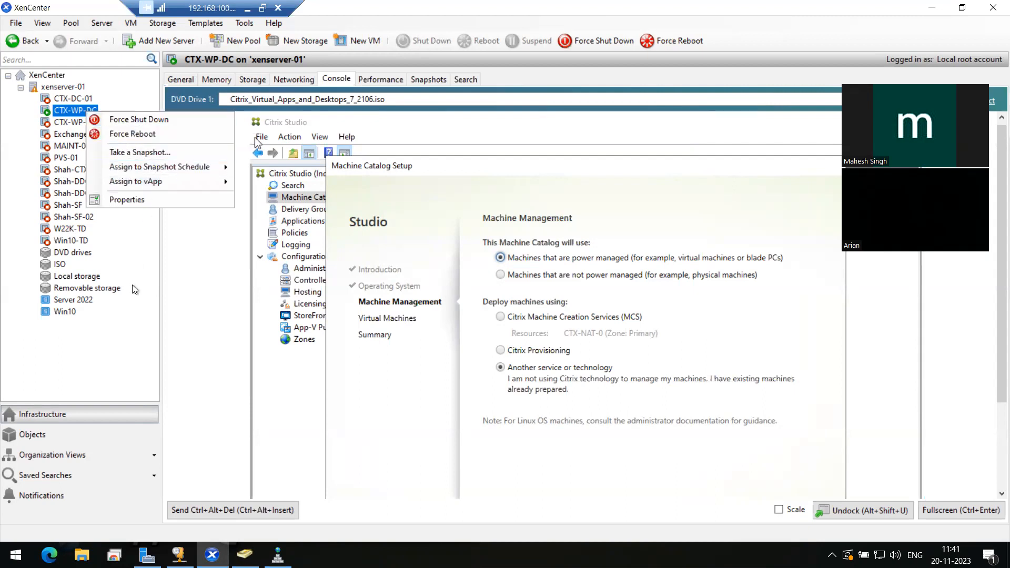
pyautogui.click(113, 332)
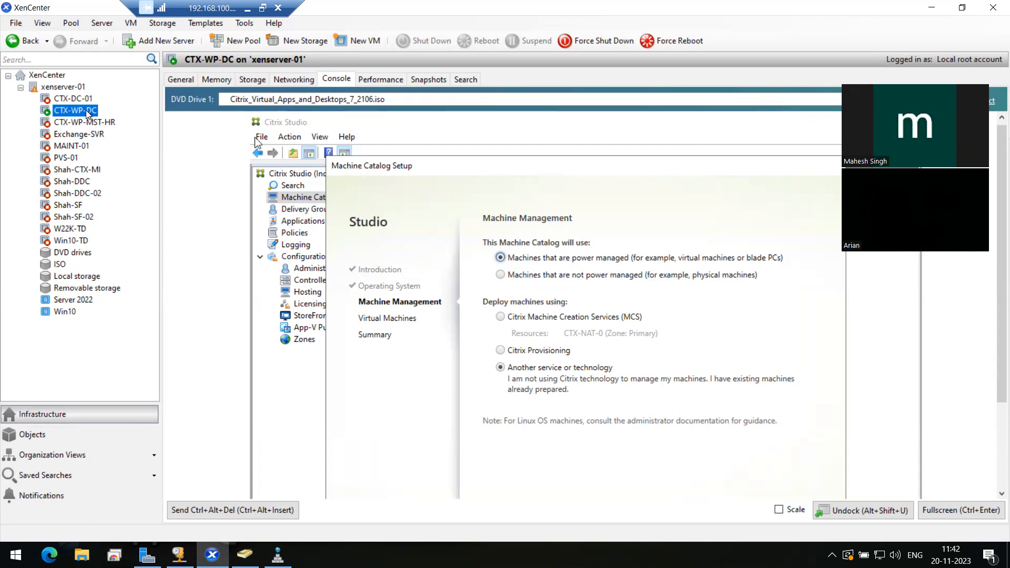
pyautogui.click(946, 510)
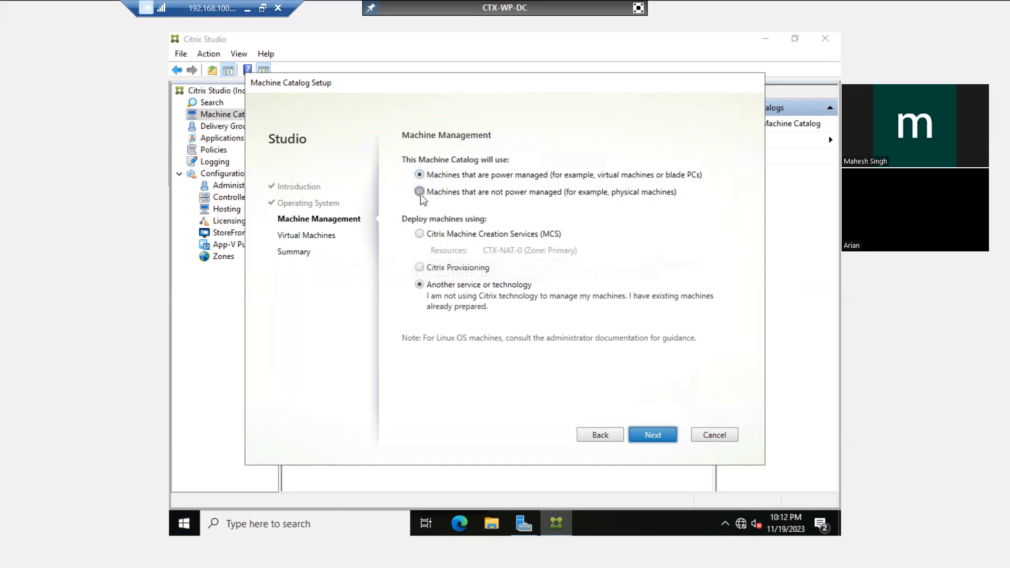
# Use power-managed machines deployed with Citrix Machine Creation Services (MCS), then continue
pyautogui.click(420, 191)
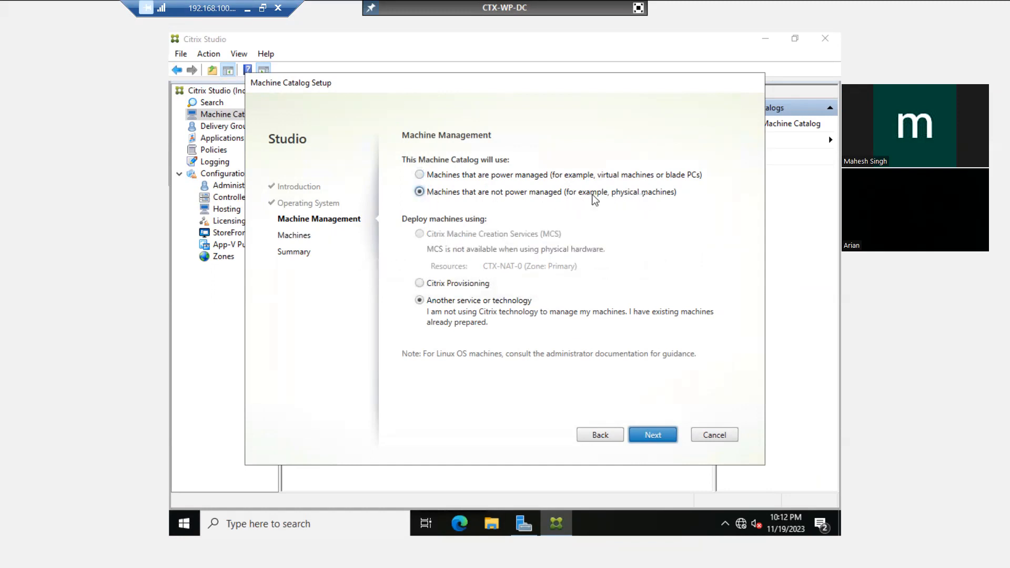
pyautogui.click(460, 179)
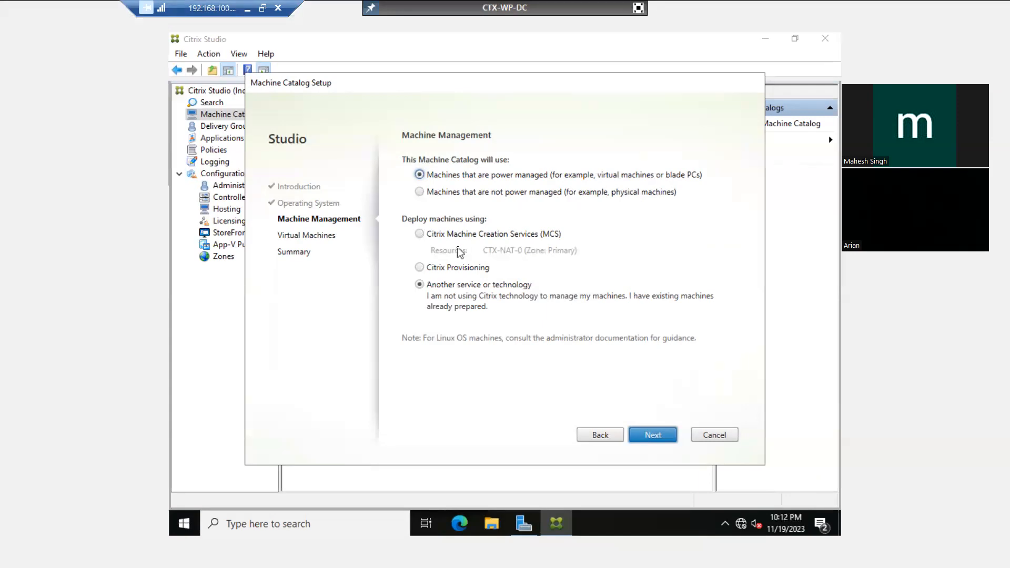
pyautogui.click(438, 236)
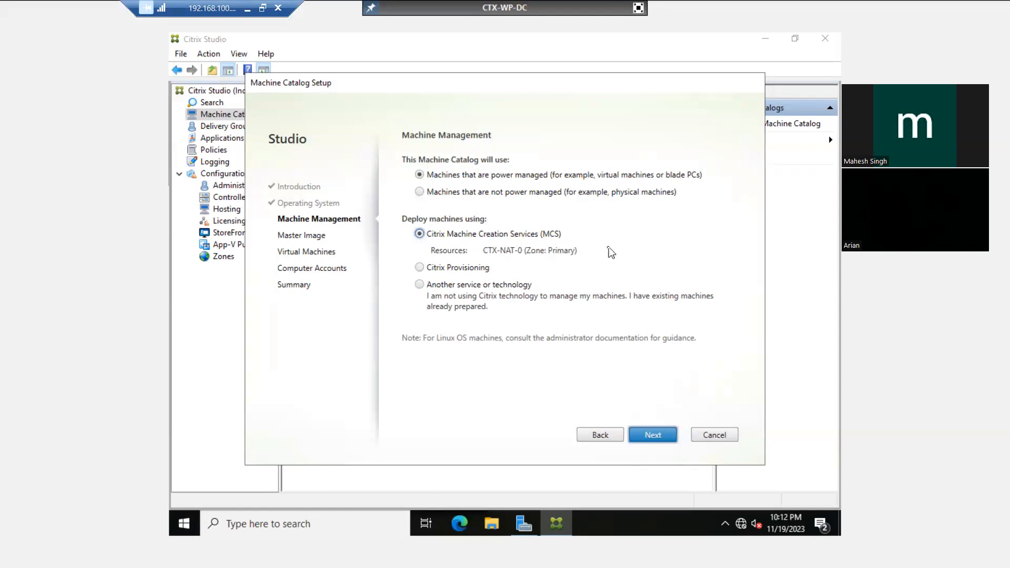
pyautogui.click(654, 436)
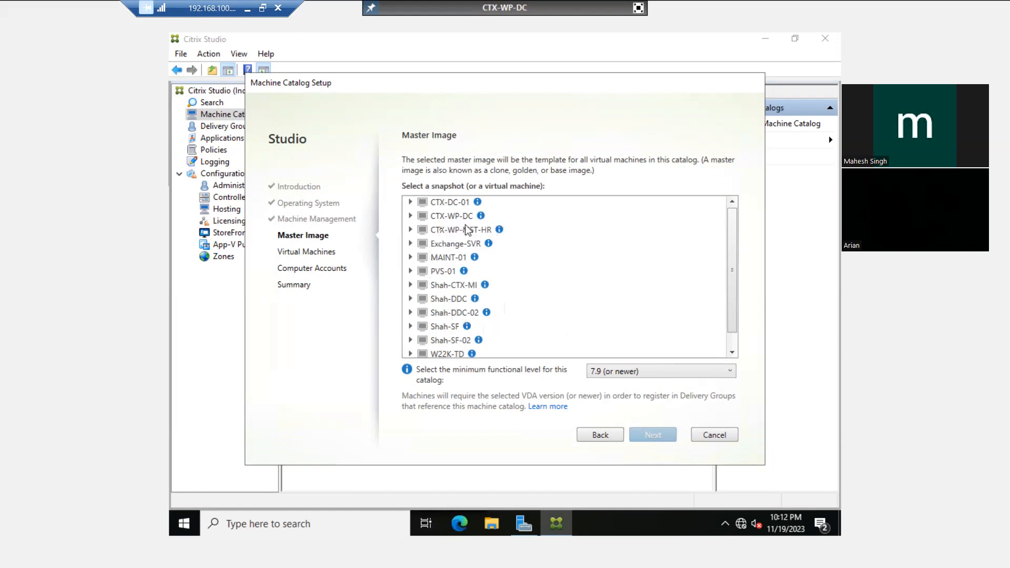
# Select CTX-WP-MST-HR as the catalog's master image
pyautogui.moveTo(734, 250)
pyautogui.mouseDown()
pyautogui.moveTo(733, 264)
pyautogui.moveTo(734, 249)
pyautogui.mouseUp()
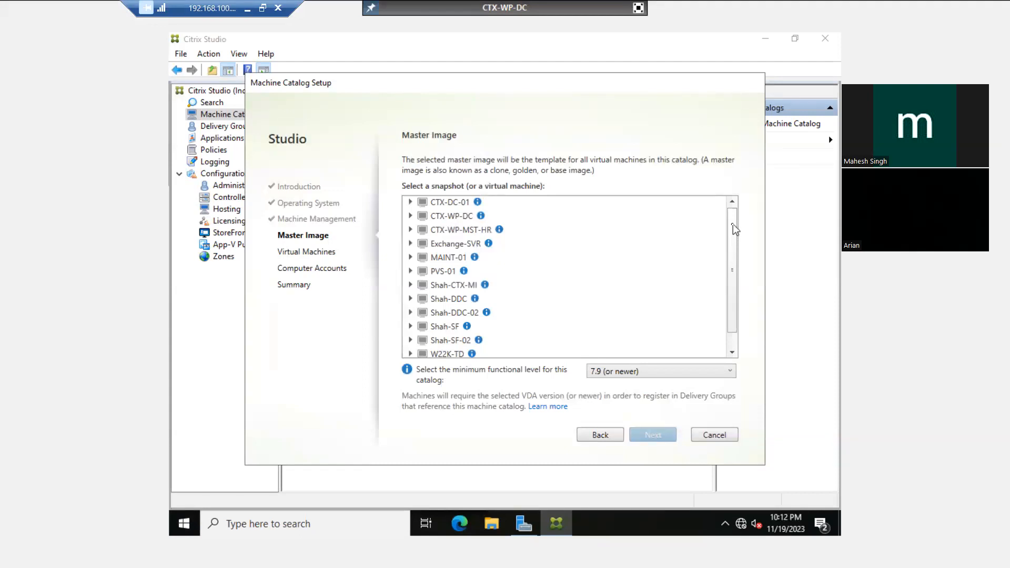
pyautogui.click(444, 235)
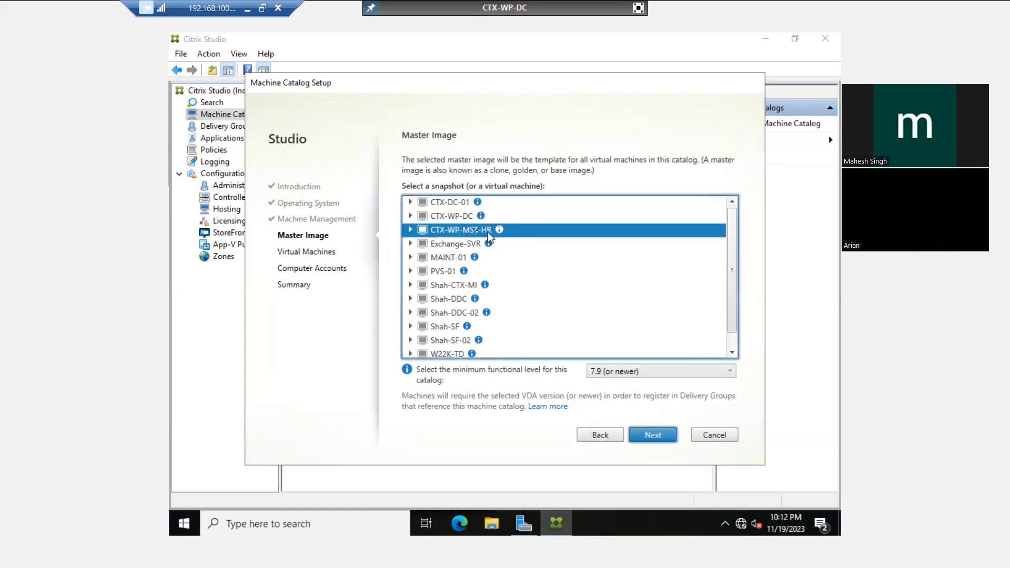
pyautogui.click(410, 231)
# Set the catalog to 2 virtual machines with 2048 MB memory each
pyautogui.click(658, 437)
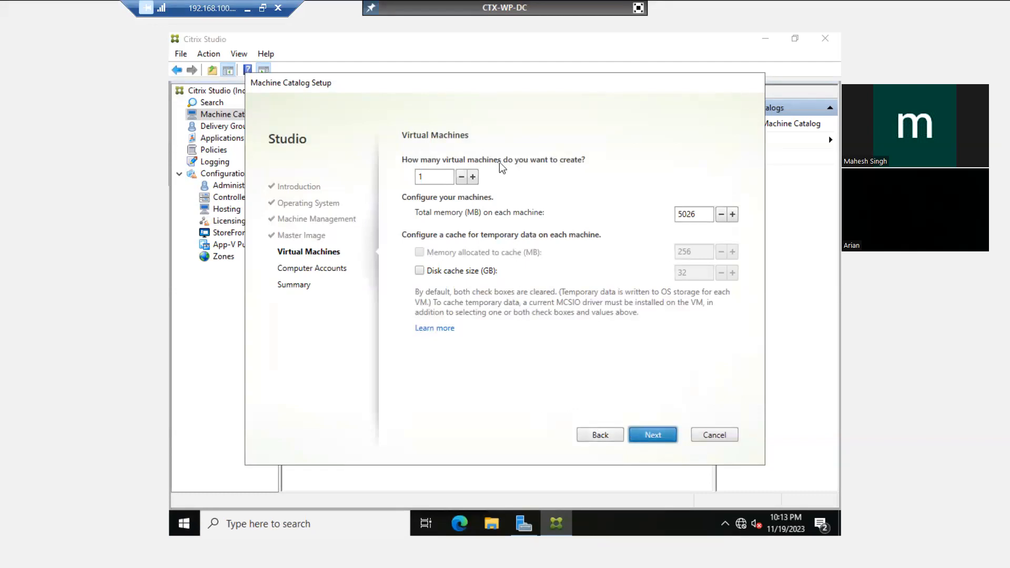
pyautogui.click(430, 178)
pyautogui.write('09000')
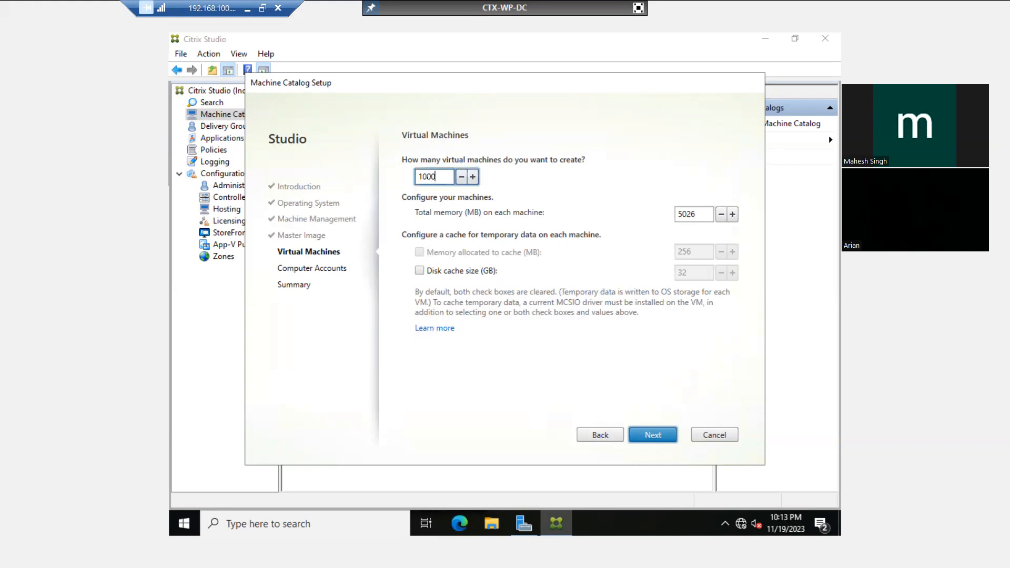
pyautogui.press('BackSpace')
pyautogui.press('BackSpace')
pyautogui.press('BackSpace')
pyautogui.press('BackSpace')
pyautogui.press('BackSpace')
pyautogui.press('BackSpace')
pyautogui.write('2')
pyautogui.click(692, 214)
pyautogui.doubleClick(692, 214)
pyautogui.write('2048')
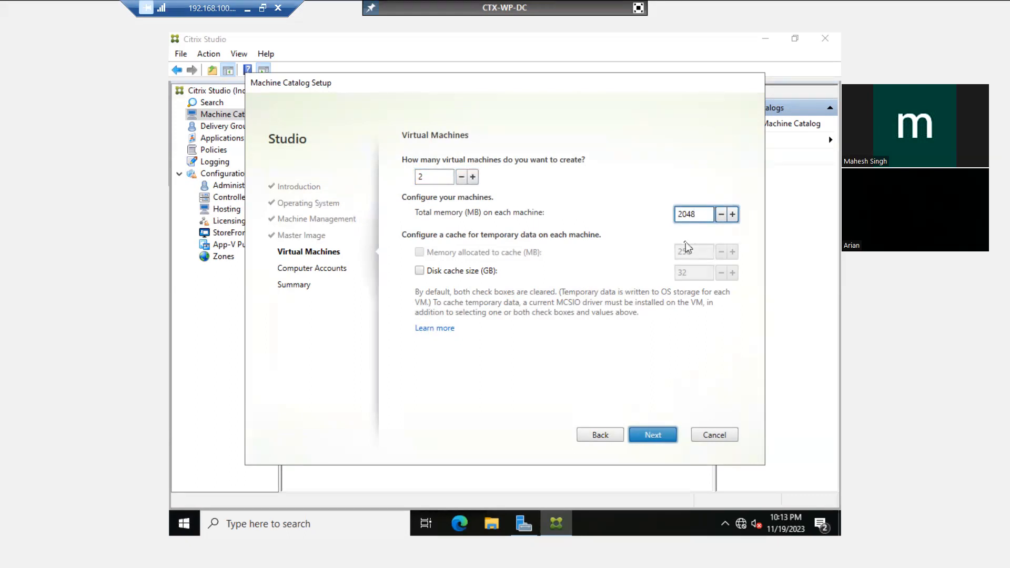
pyautogui.moveTo(707, 215); pyautogui.dragTo(656, 215)
pyautogui.click(647, 432)
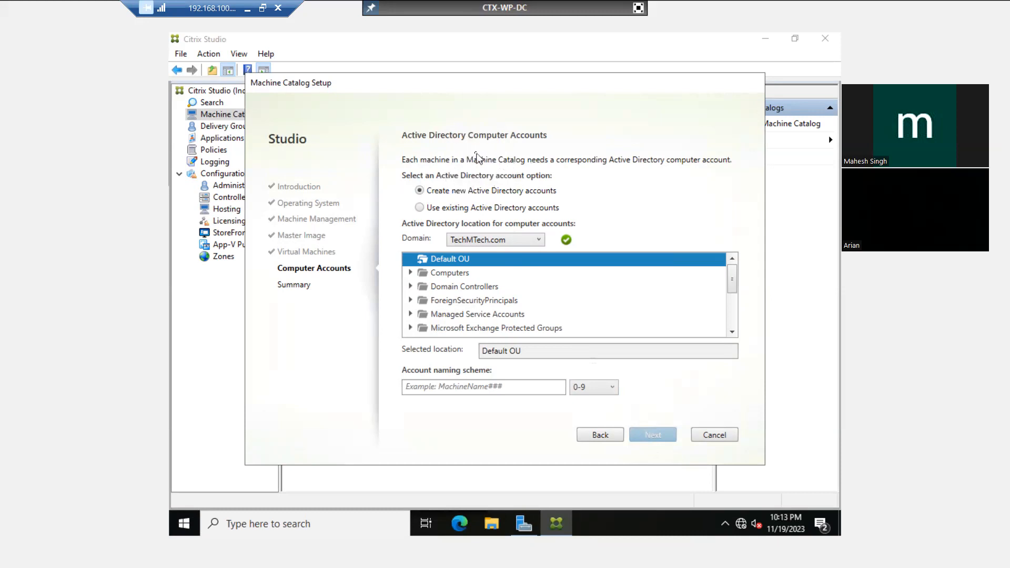
# Create new Active Directory computer accounts in the Virtual Machine OU of TechMTech.com
pyautogui.click(420, 208)
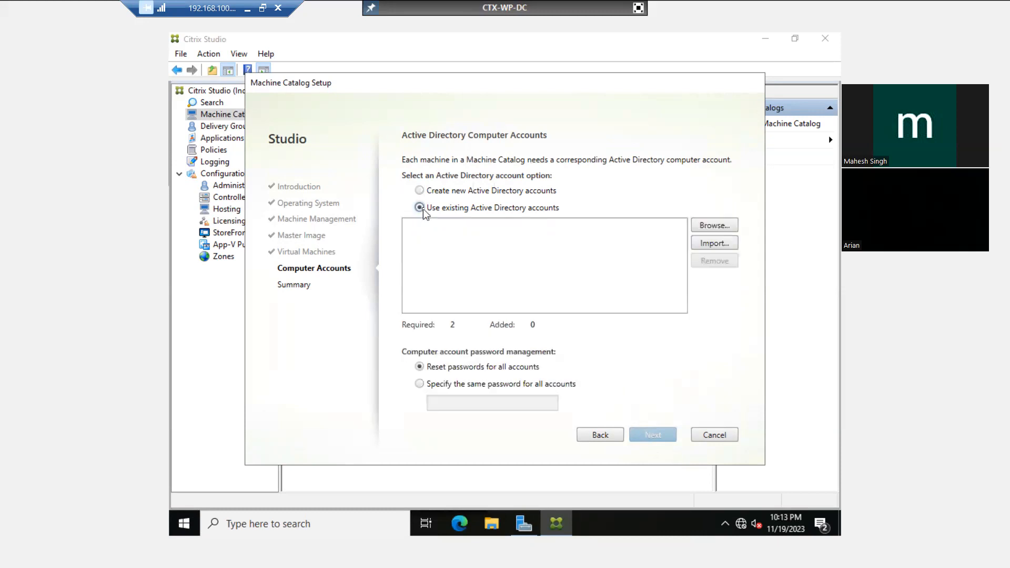
pyautogui.click(420, 191)
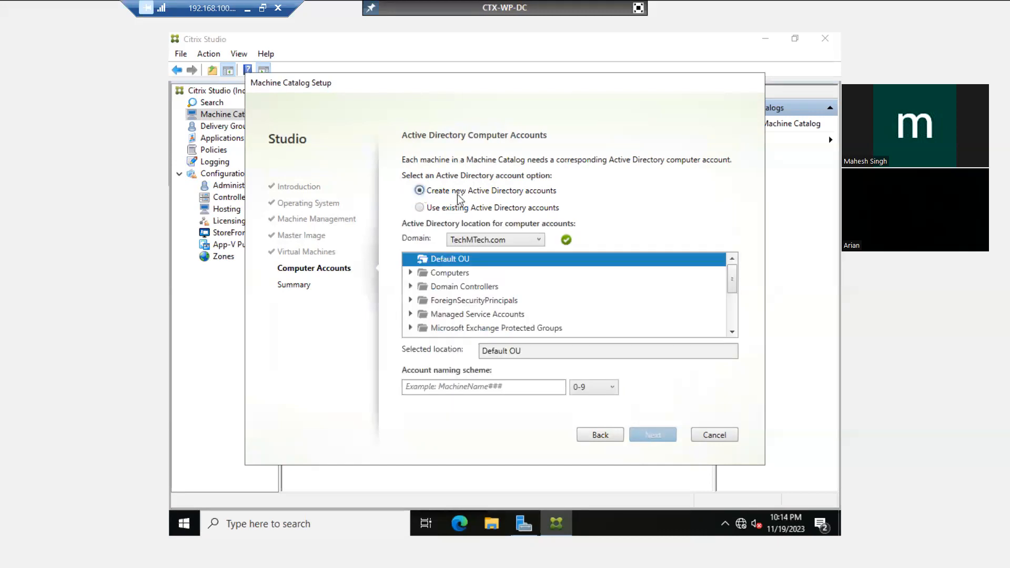
pyautogui.click(732, 332)
pyautogui.click(732, 332)
pyautogui.click(733, 332)
pyautogui.click(732, 332)
pyautogui.click(732, 332)
pyautogui.click(733, 332)
pyautogui.click(732, 332)
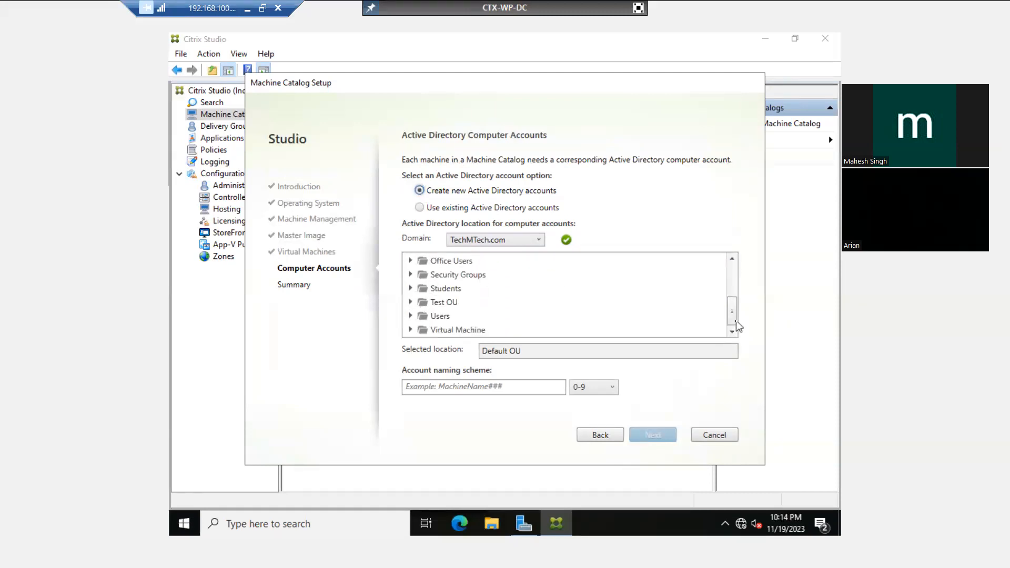
pyautogui.click(436, 330)
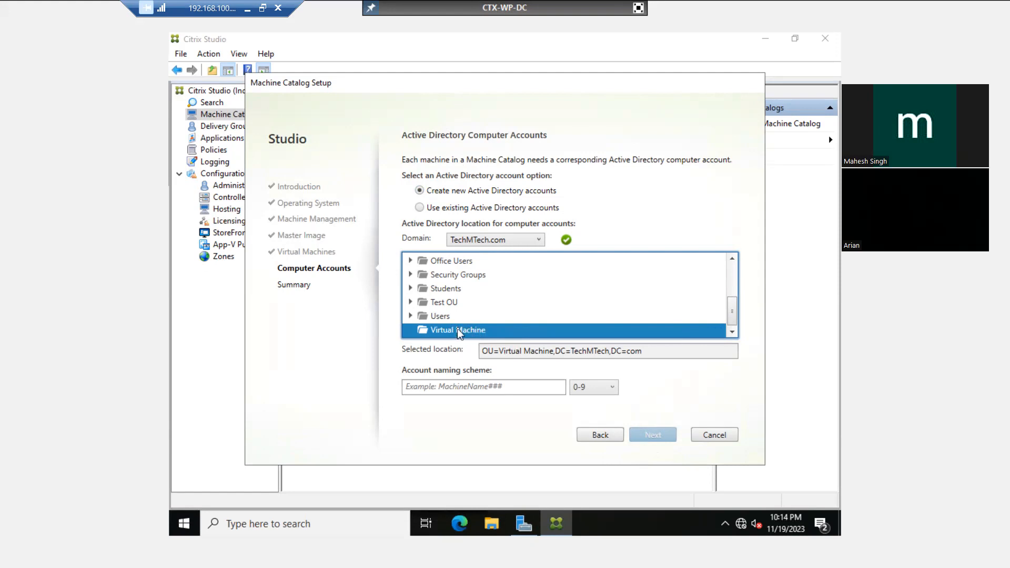
# Select the account naming scheme field, exit full screen, and switch to Active Directory Users and Computers
pyautogui.click(429, 389)
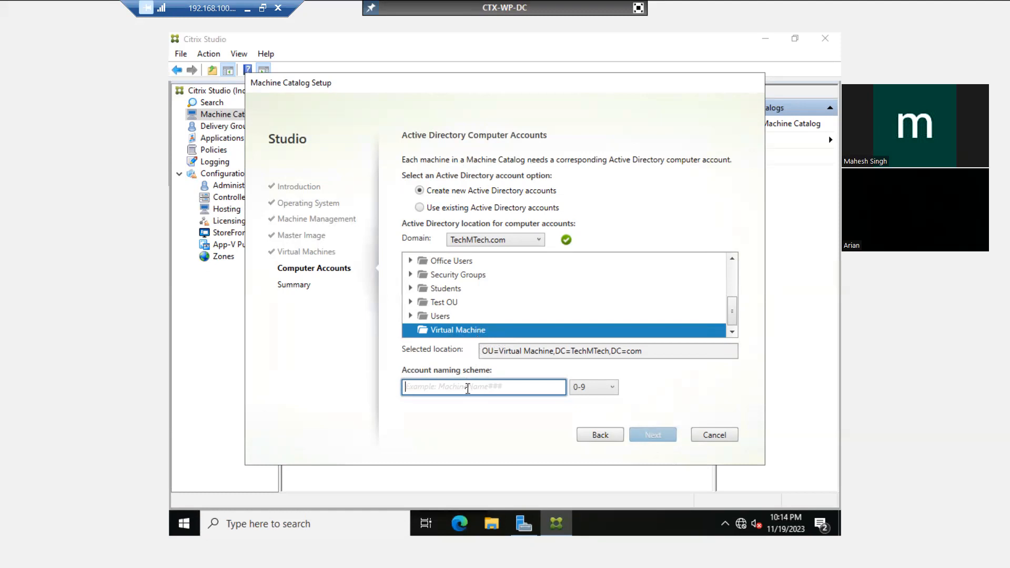
pyautogui.click(638, 7)
pyautogui.hotkey('alt', 'Tab')
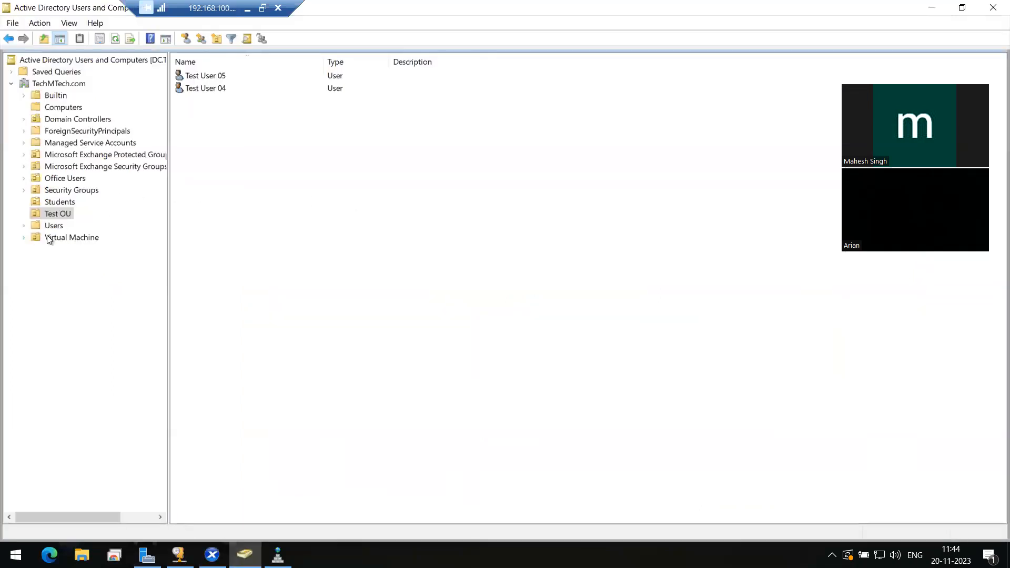
# Review the HR-DESK computers in the Virtual Machine OU, then minimise the directory window
pyautogui.click(62, 238)
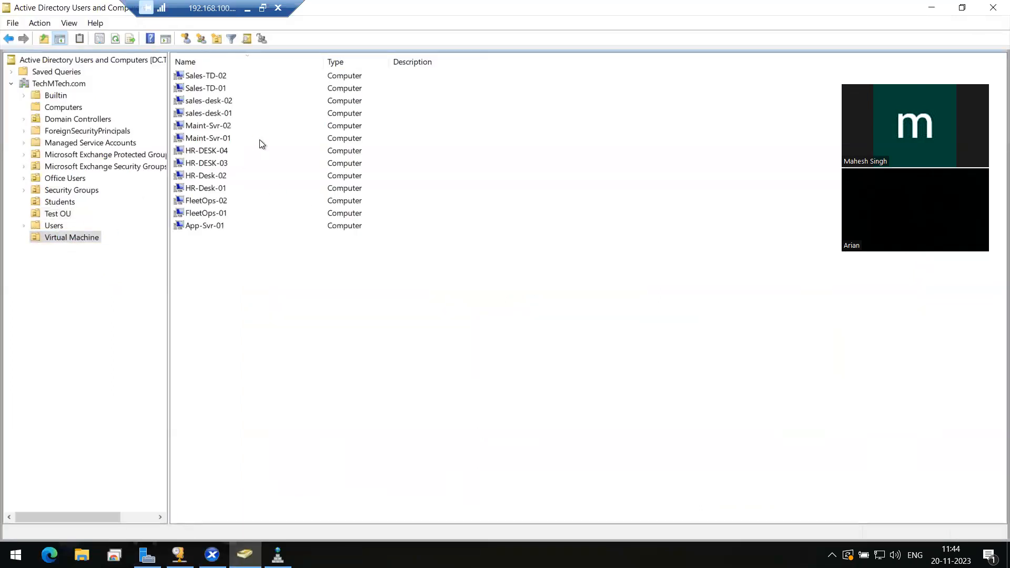
pyautogui.click(221, 152)
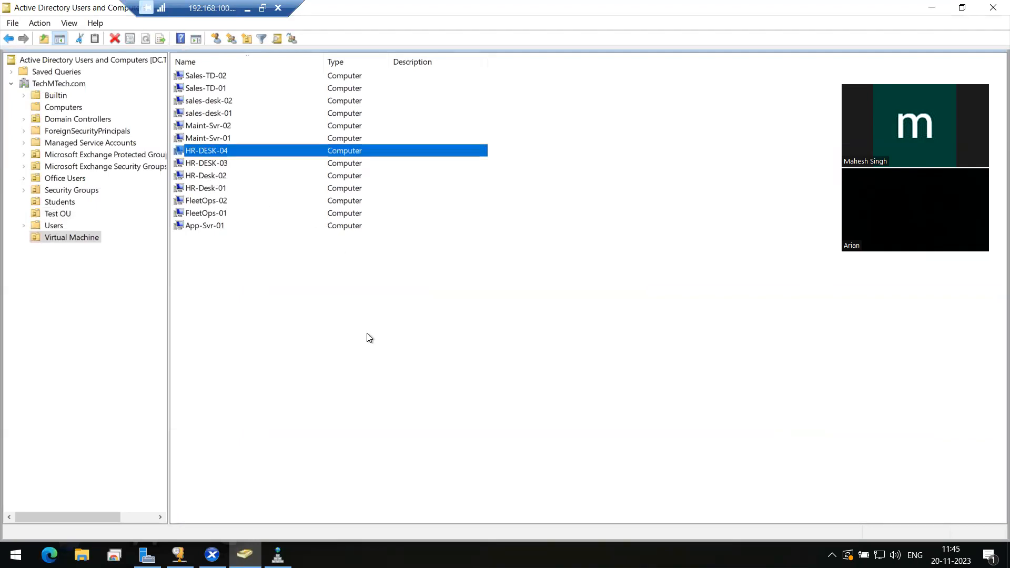
pyautogui.hotkey('shift', 'Down')
pyautogui.hotkey('shift', 'Down')
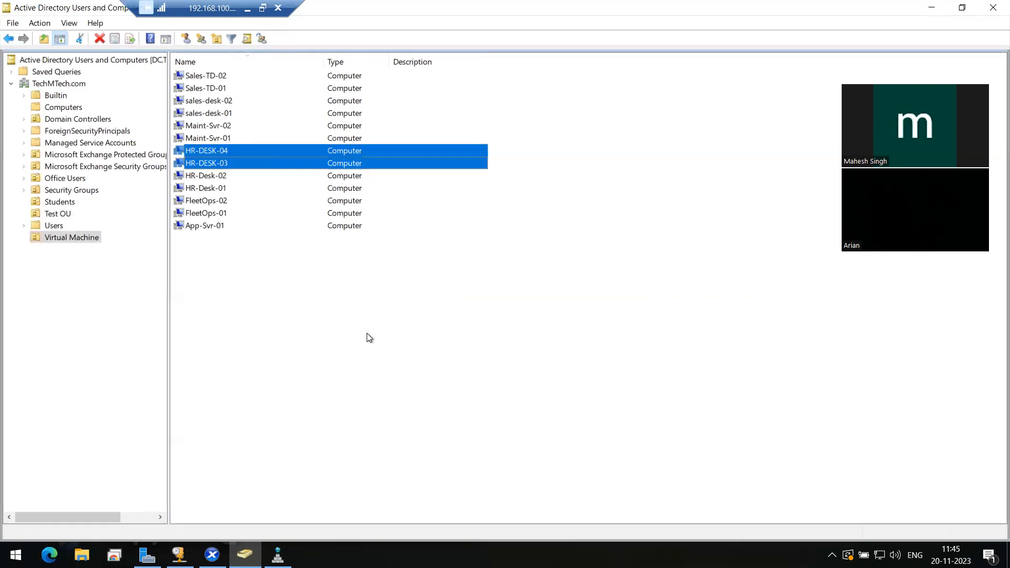
pyautogui.hotkey('shift', 'Down')
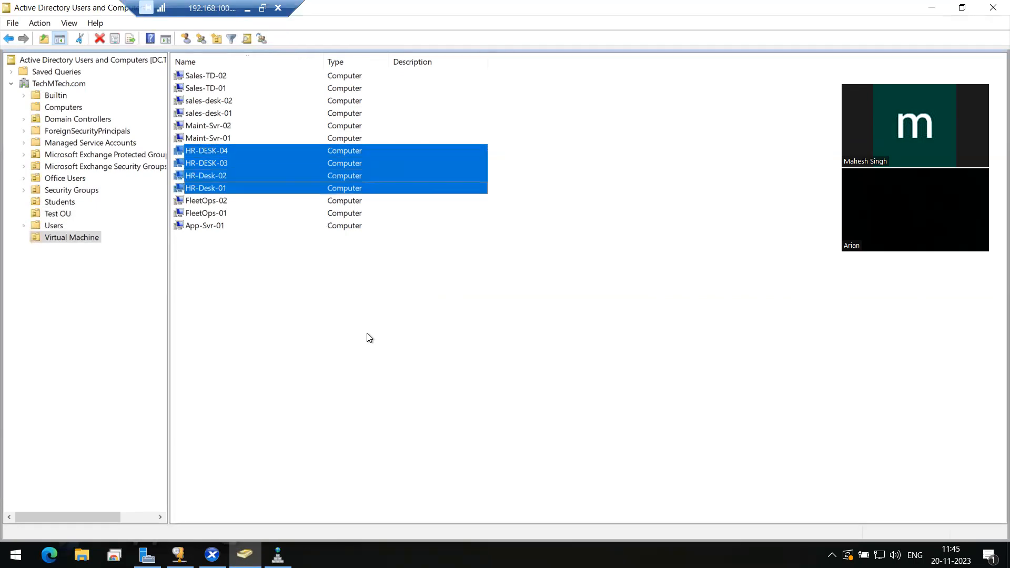
pyautogui.click(232, 270)
pyautogui.click(231, 152)
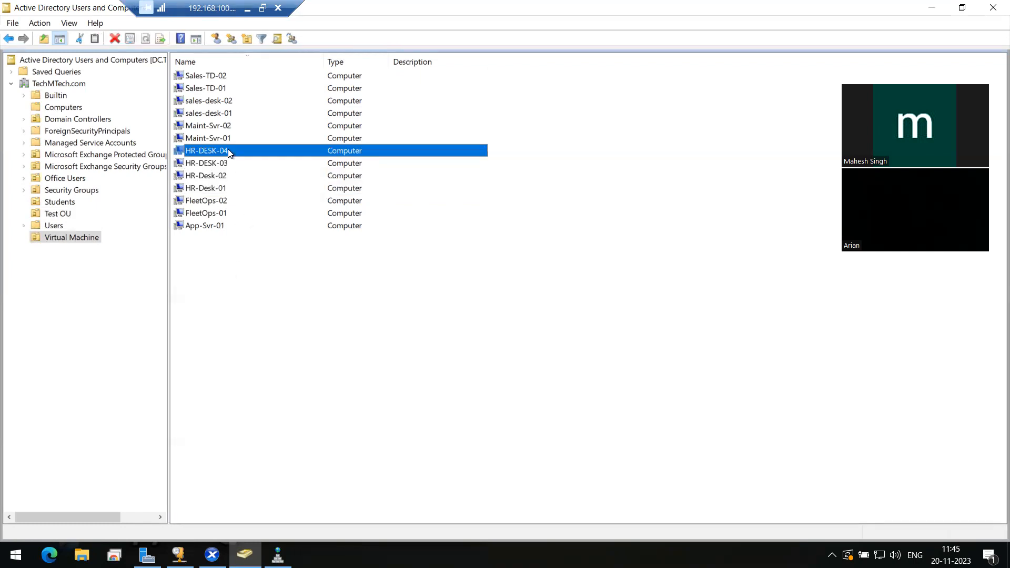
pyautogui.click(223, 163)
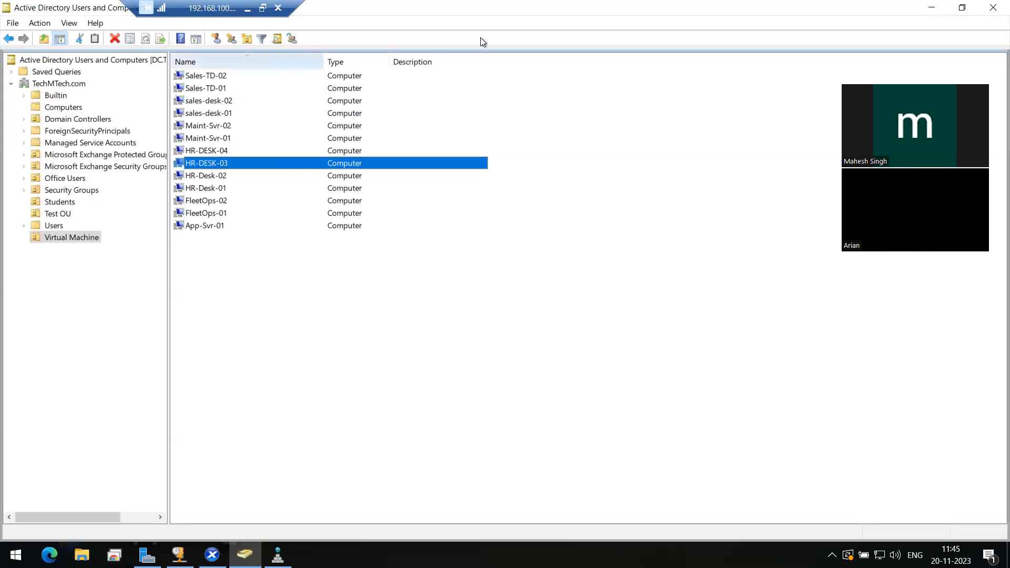
pyautogui.click(932, 14)
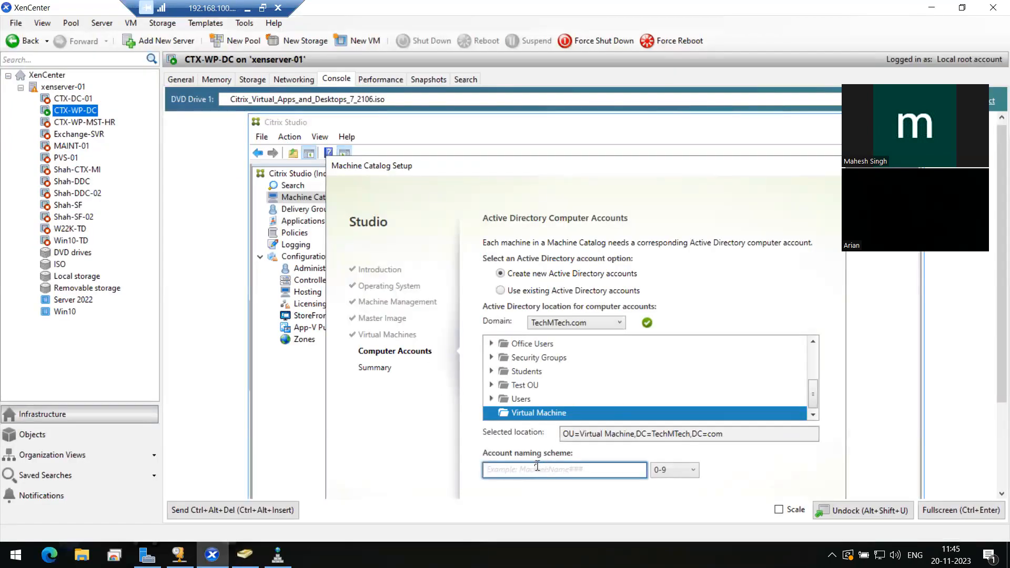
# Name new Virtual Machine OU accounts WP-HR-Desk-## with 0-9 numbering (WP-HR-Desk-01)
pyautogui.click(941, 509)
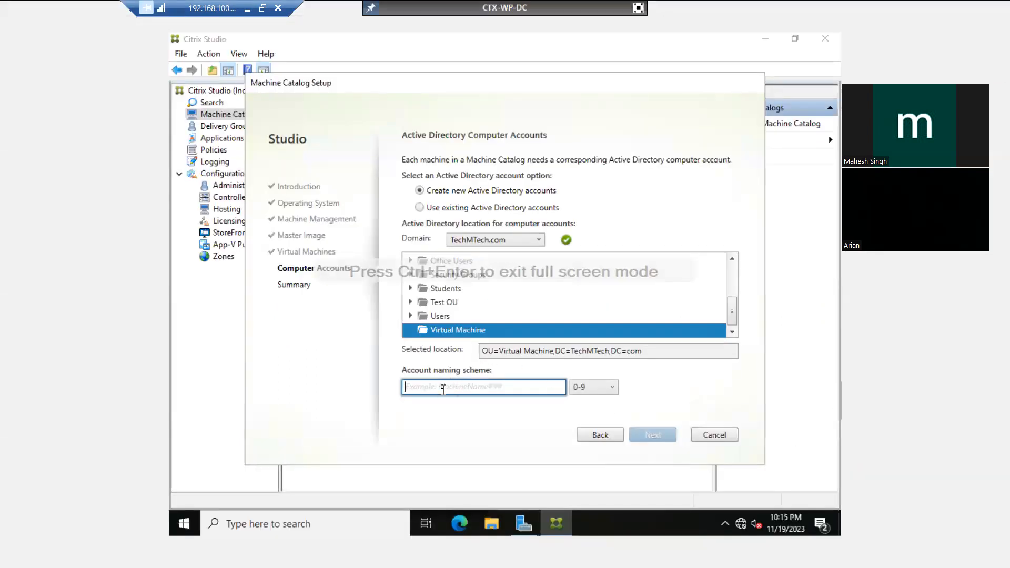
pyautogui.write('WP')
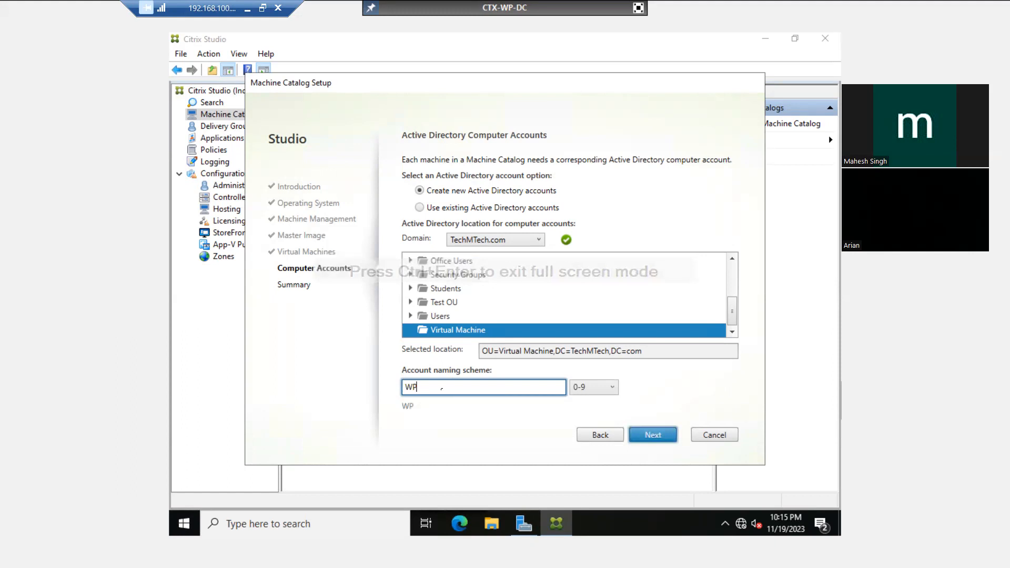
pyautogui.write('-HR')
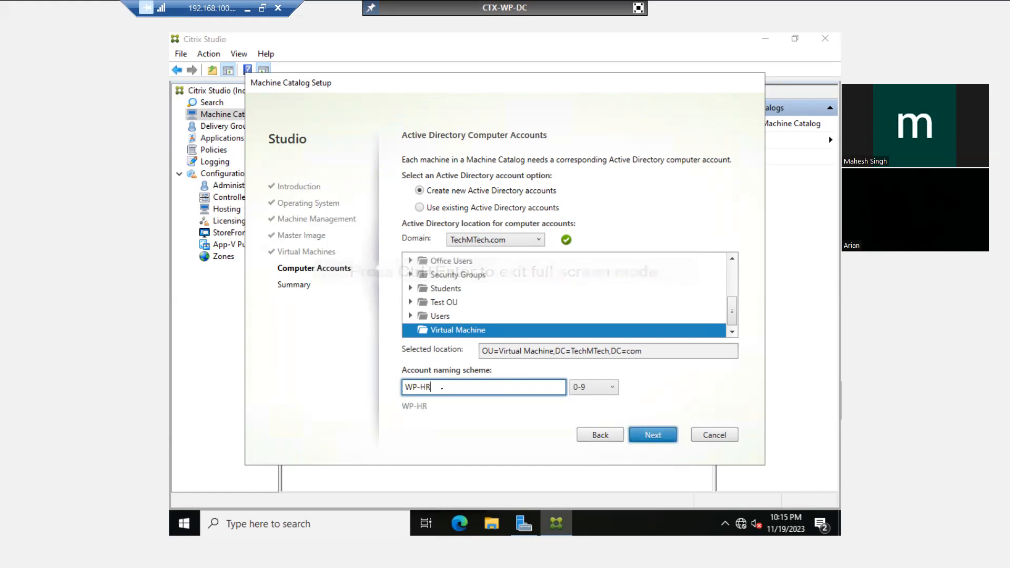
pyautogui.write('-')
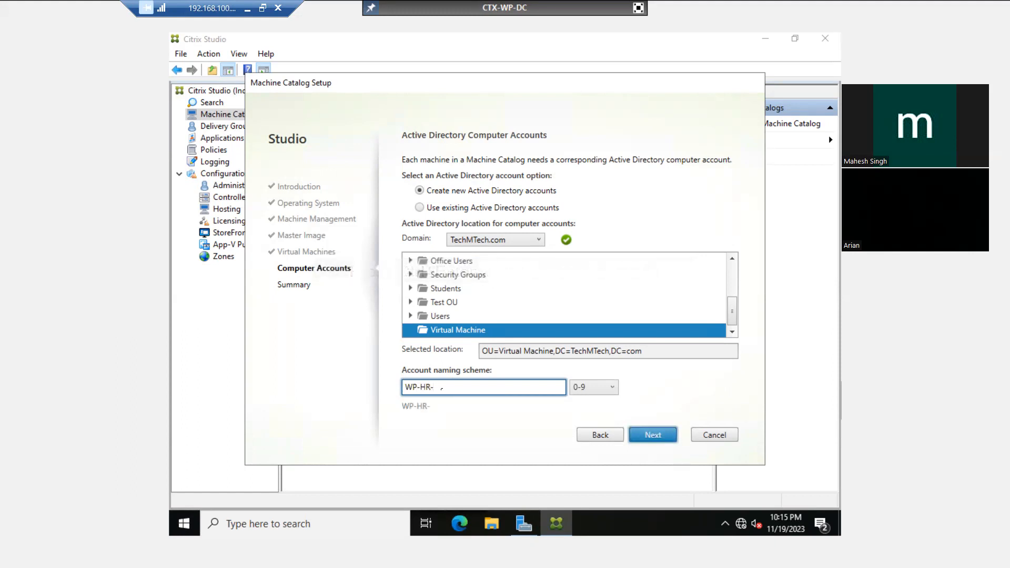
pyautogui.write('Desk-##')
pyautogui.moveTo(464, 388); pyautogui.dragTo(472, 389)
pyautogui.click(472, 389)
pyautogui.click(592, 392)
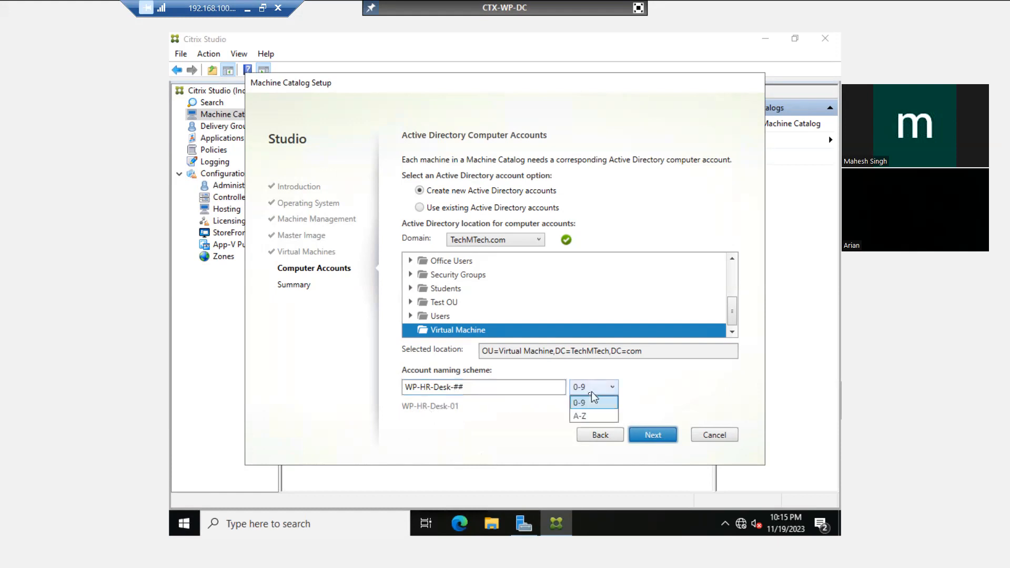
pyautogui.click(579, 416)
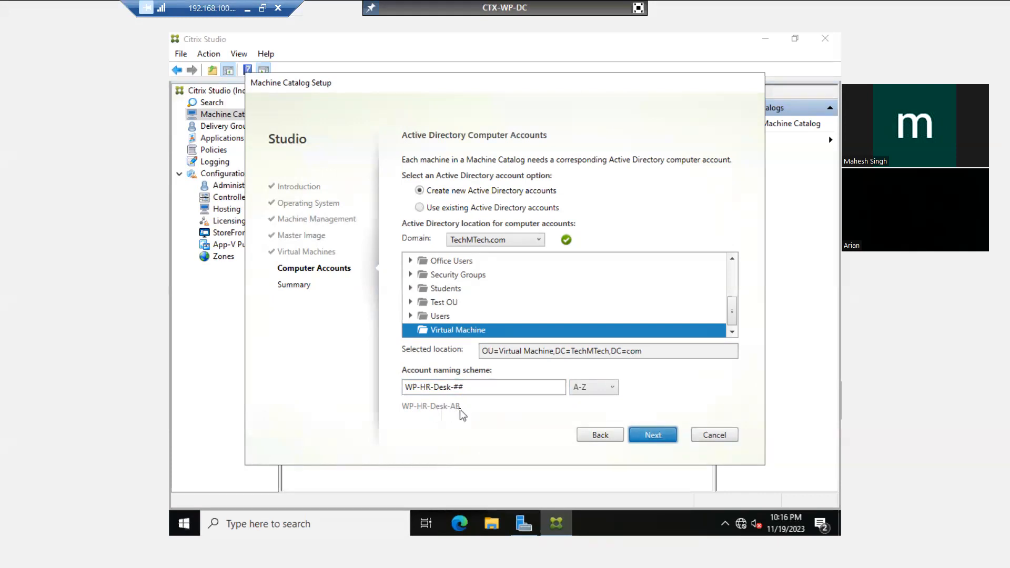
pyautogui.click(585, 403)
# On the Summary page, enter 'HR Desktops' as the catalog name and finish the wizard
pyautogui.click(659, 438)
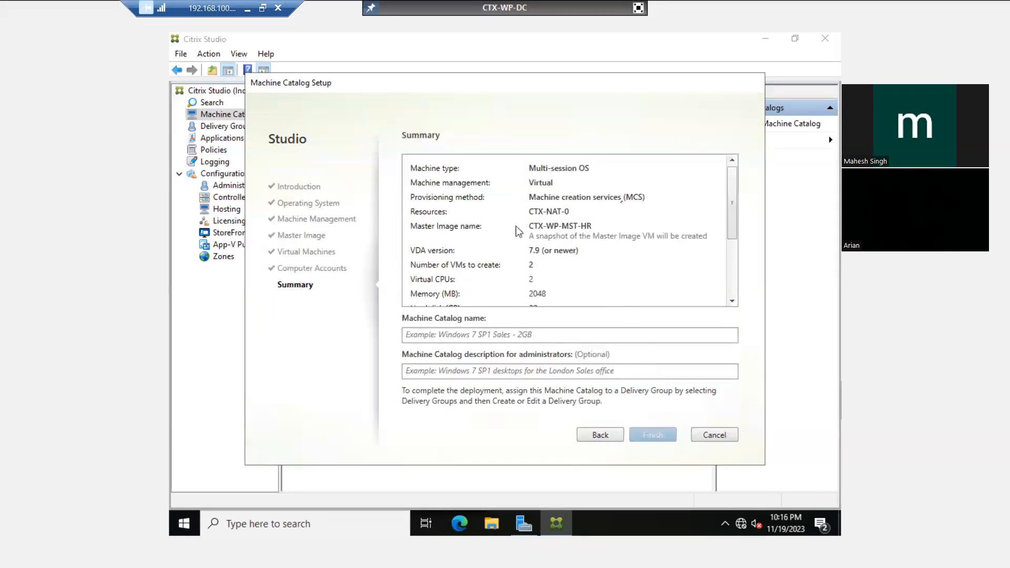
pyautogui.click(443, 335)
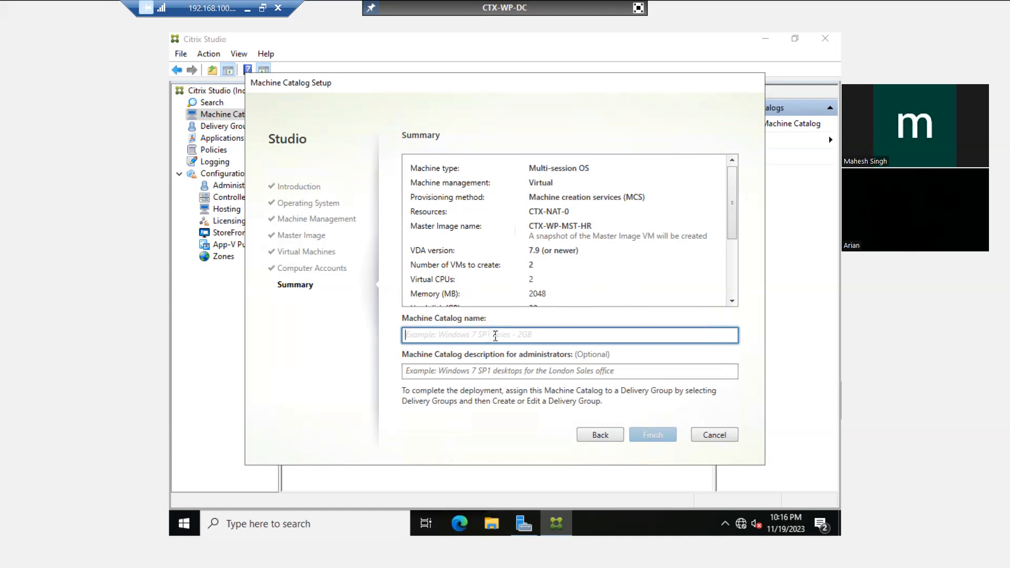
pyautogui.write('HR')
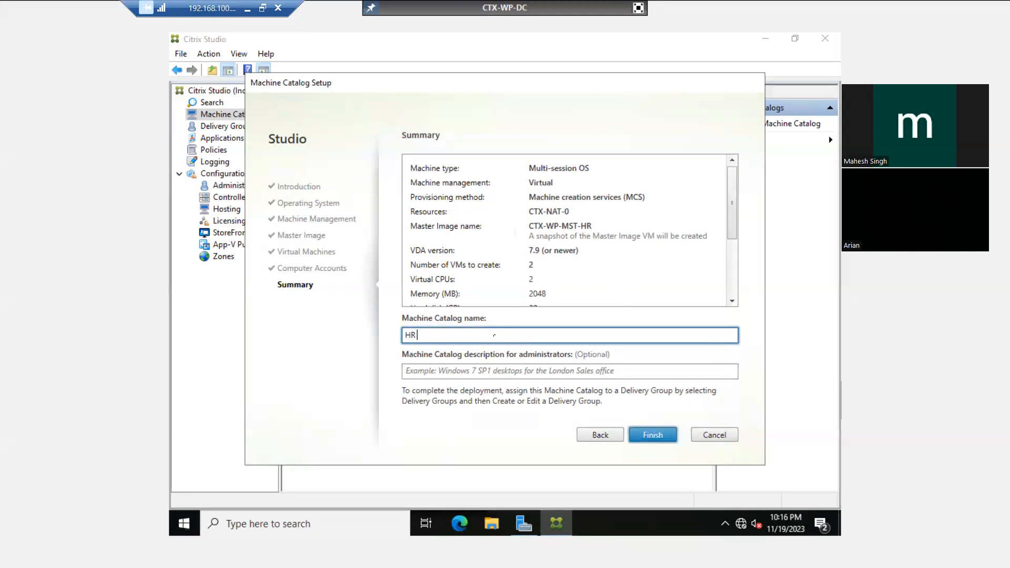
pyautogui.write(' Desktops')
pyautogui.moveTo(458, 335); pyautogui.dragTo(407, 337)
pyautogui.click(455, 337)
pyautogui.click(650, 436)
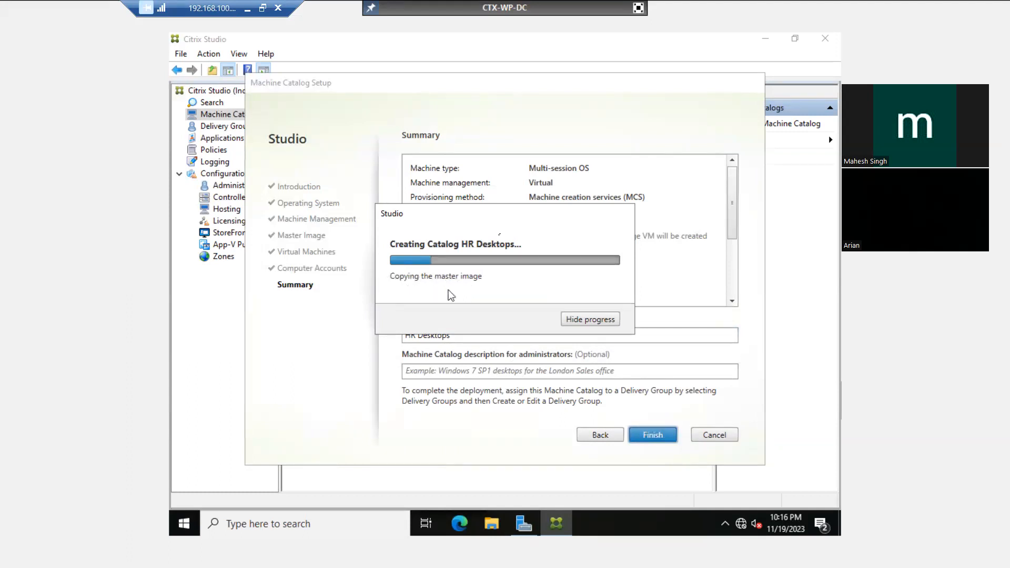
# Exit the full-screen console and move the catalog progress window slightly higher
pyautogui.click(638, 8)
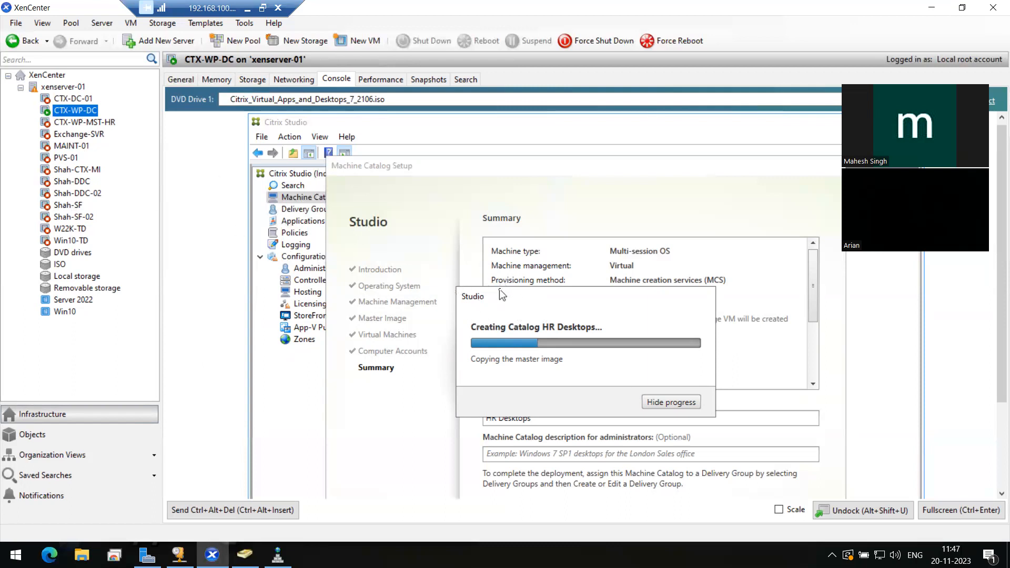
pyautogui.moveTo(501, 295); pyautogui.dragTo(530, 285)
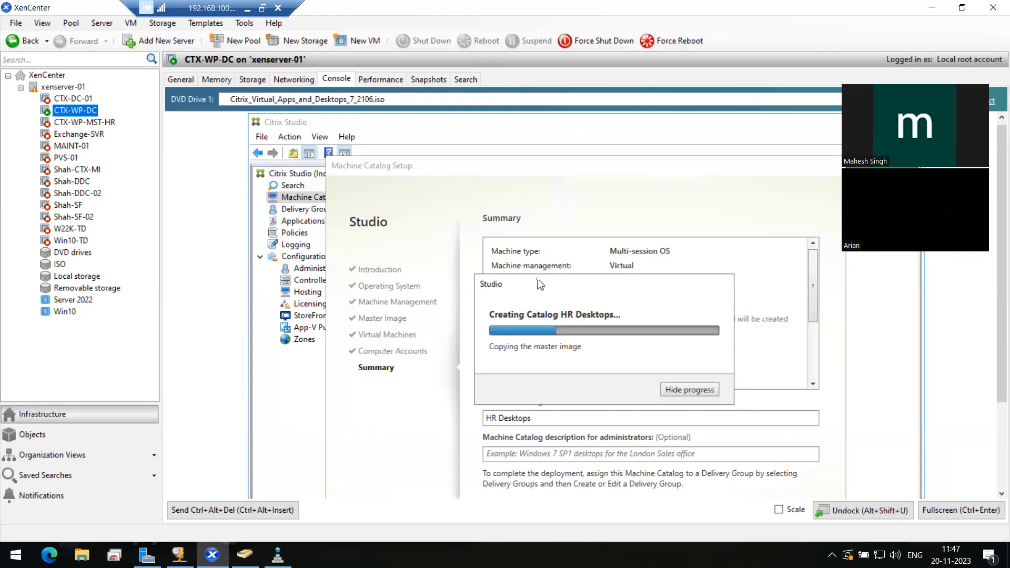
pyautogui.moveTo(538, 278); pyautogui.dragTo(538, 267)
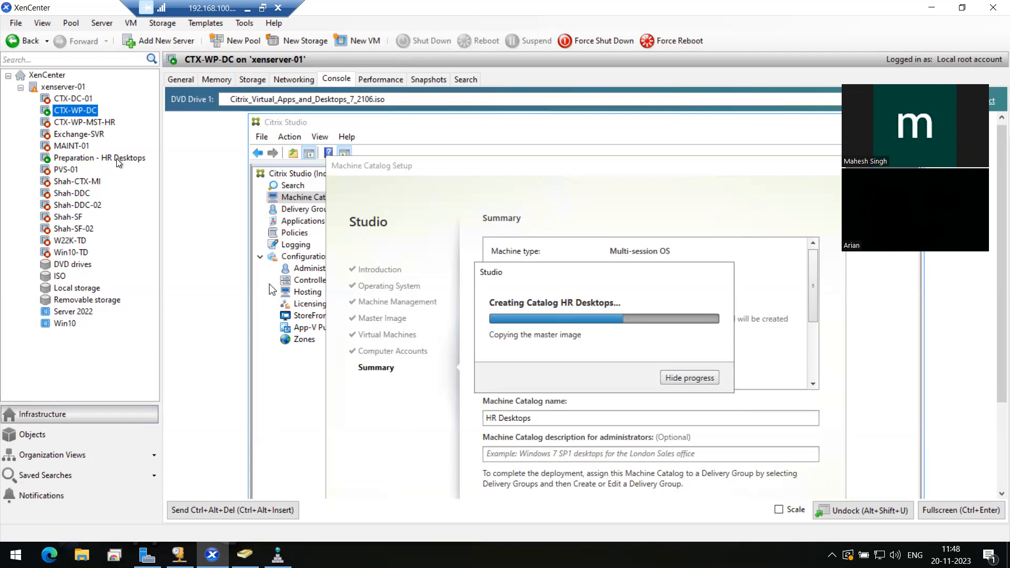
pyautogui.click(74, 158)
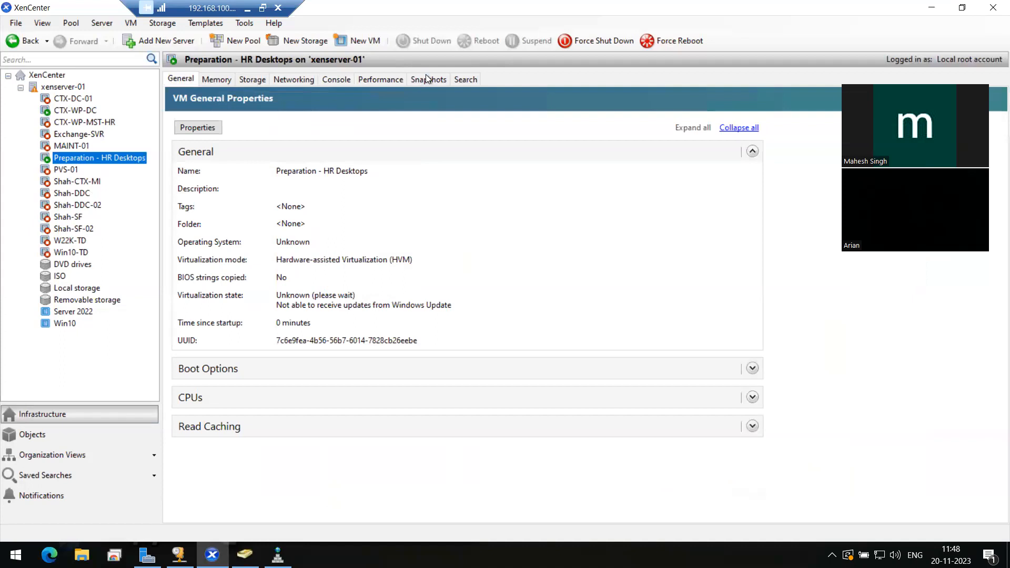
pyautogui.click(339, 77)
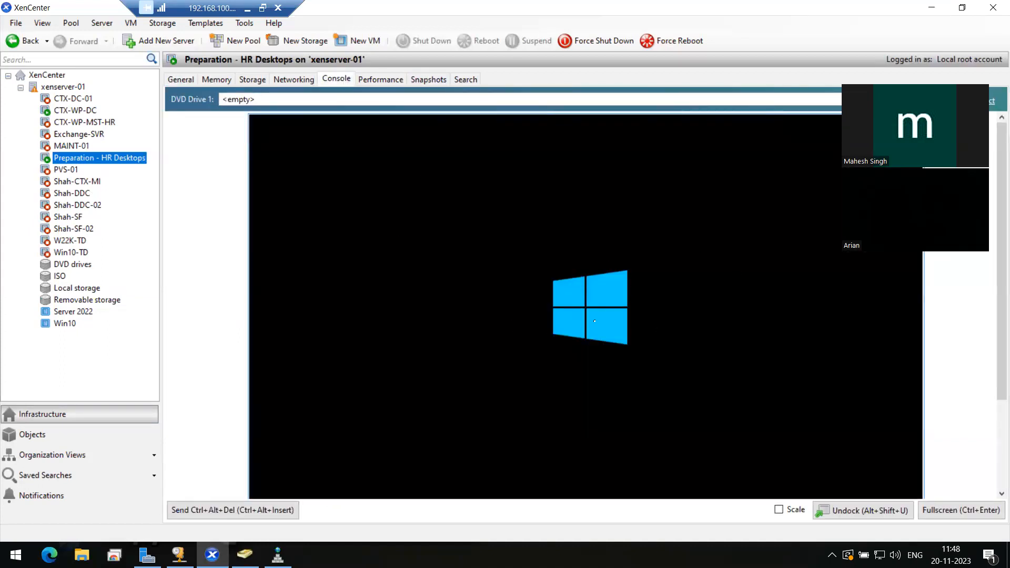
pyautogui.click(778, 511)
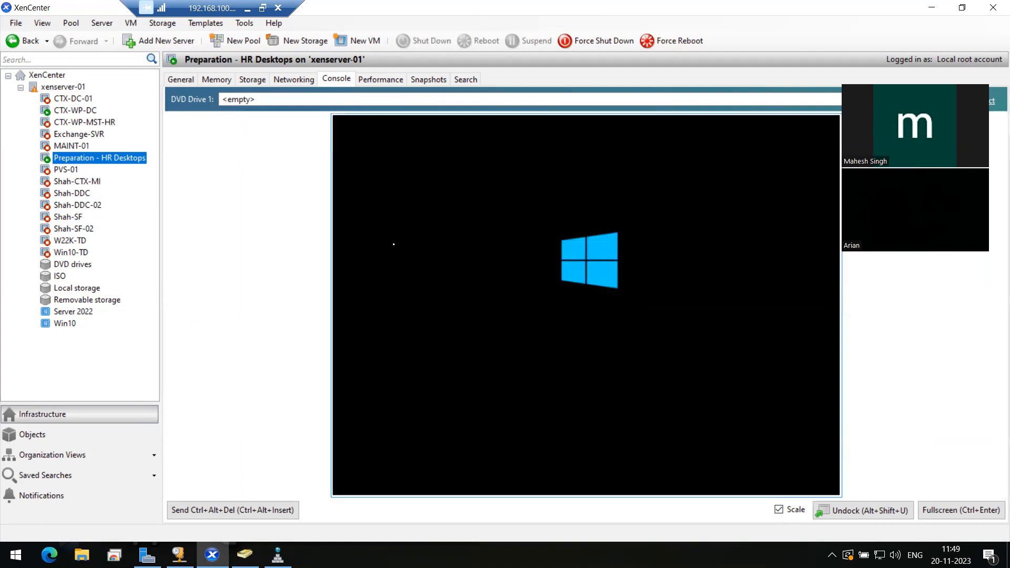
pyautogui.click(74, 110)
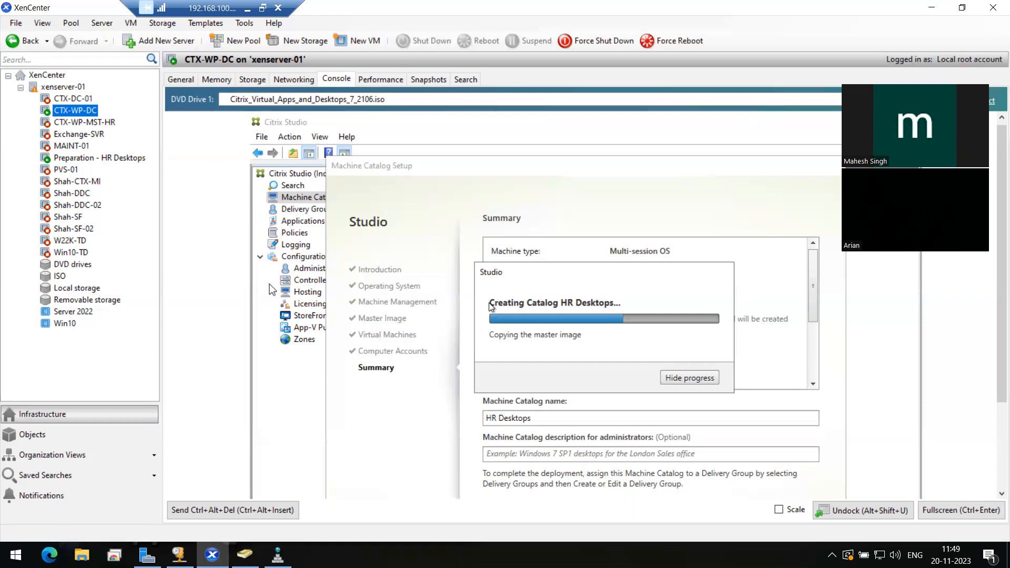
pyautogui.click(962, 510)
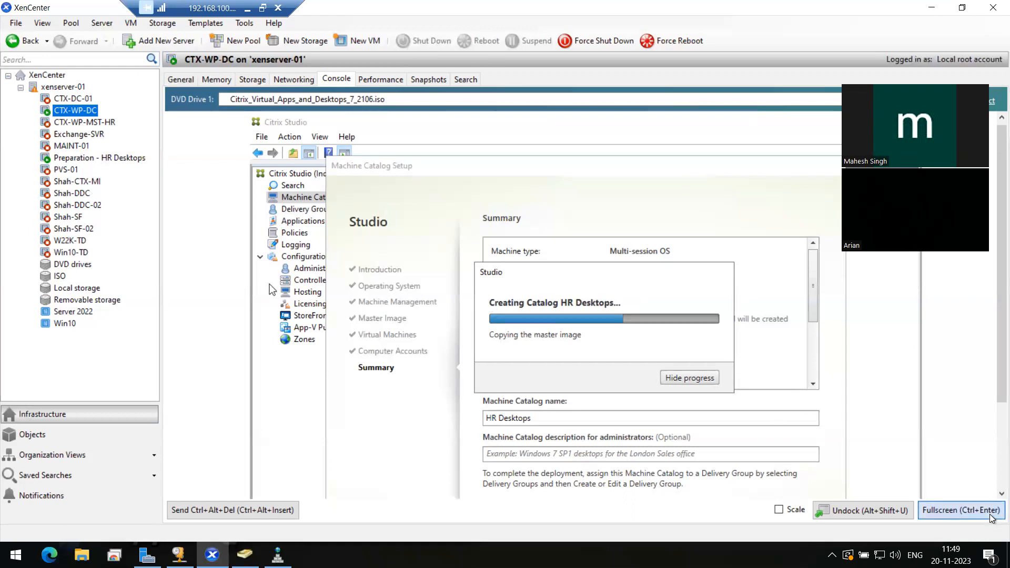
pyautogui.click(181, 524)
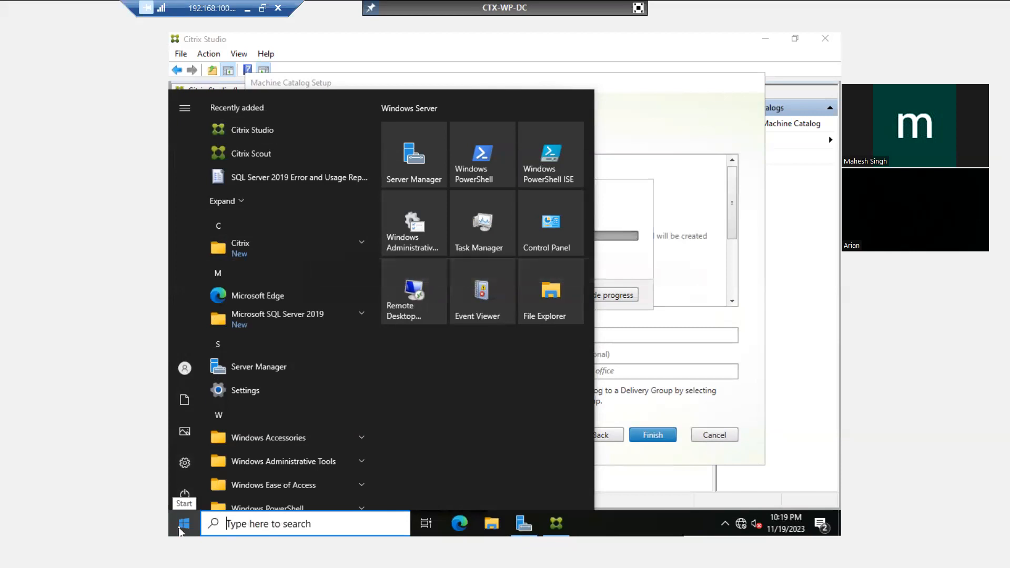
pyautogui.click(182, 525)
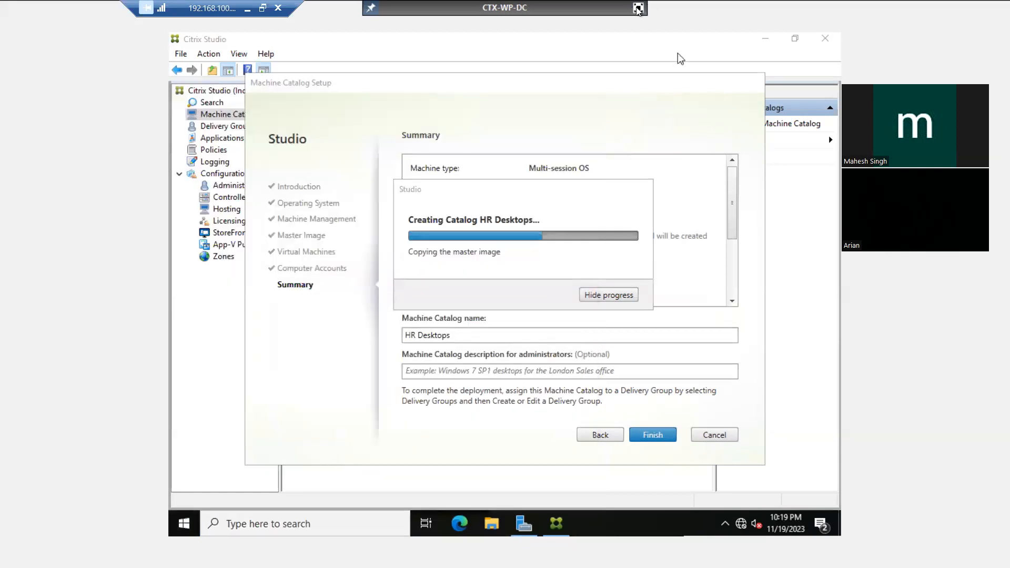
pyautogui.click(638, 8)
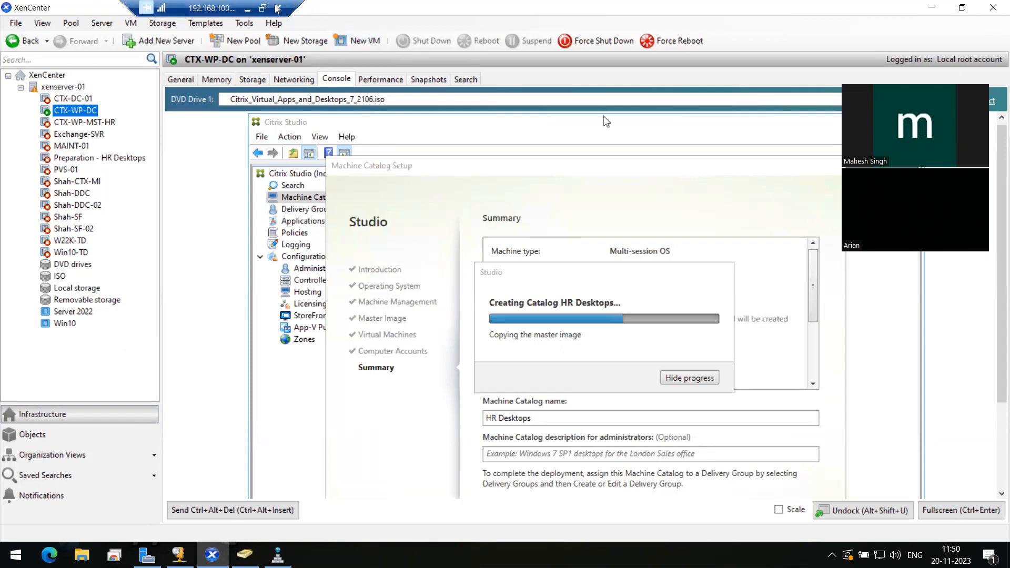
pyautogui.click(247, 8)
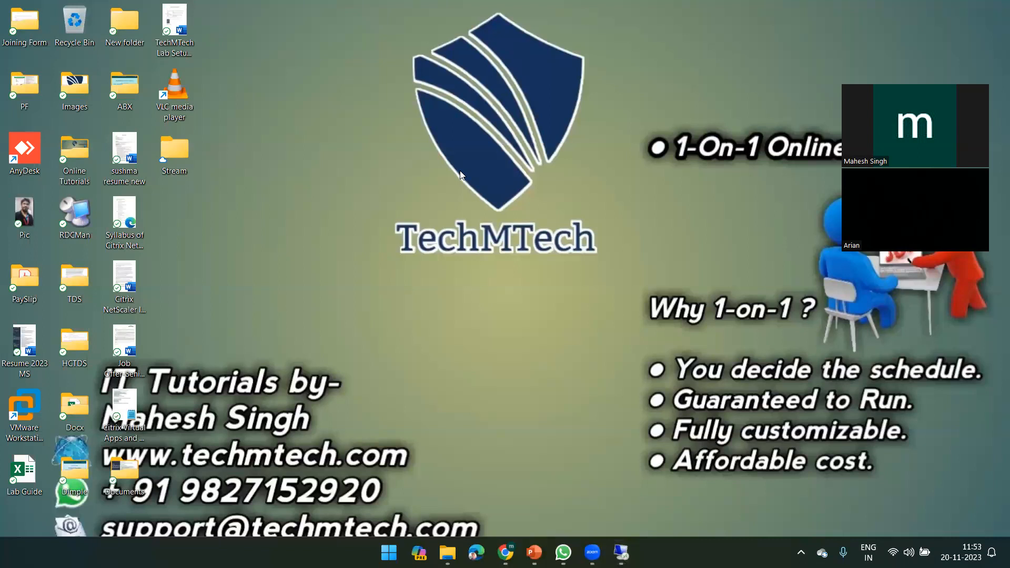
pyautogui.click(622, 552)
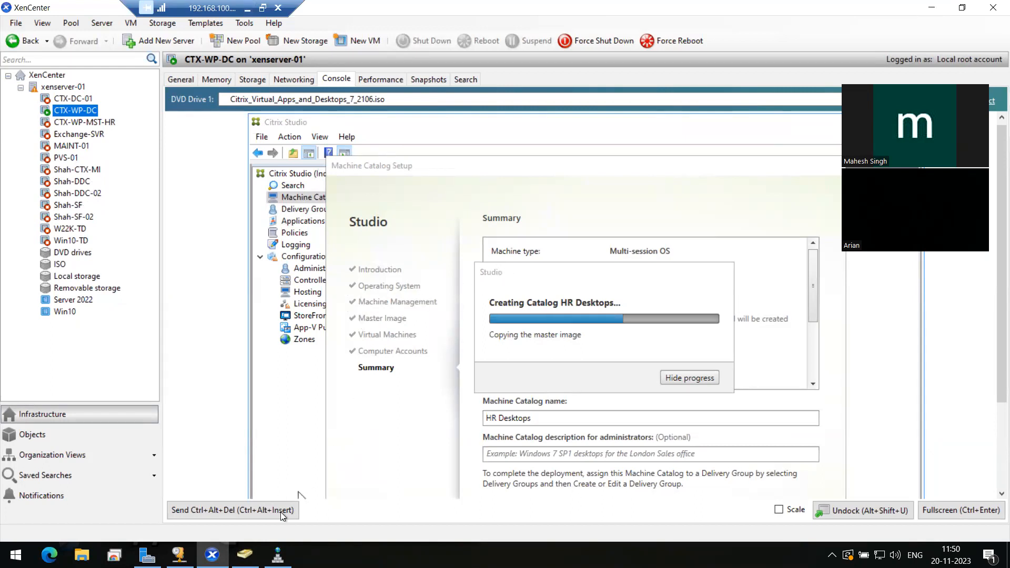
pyautogui.click(245, 554)
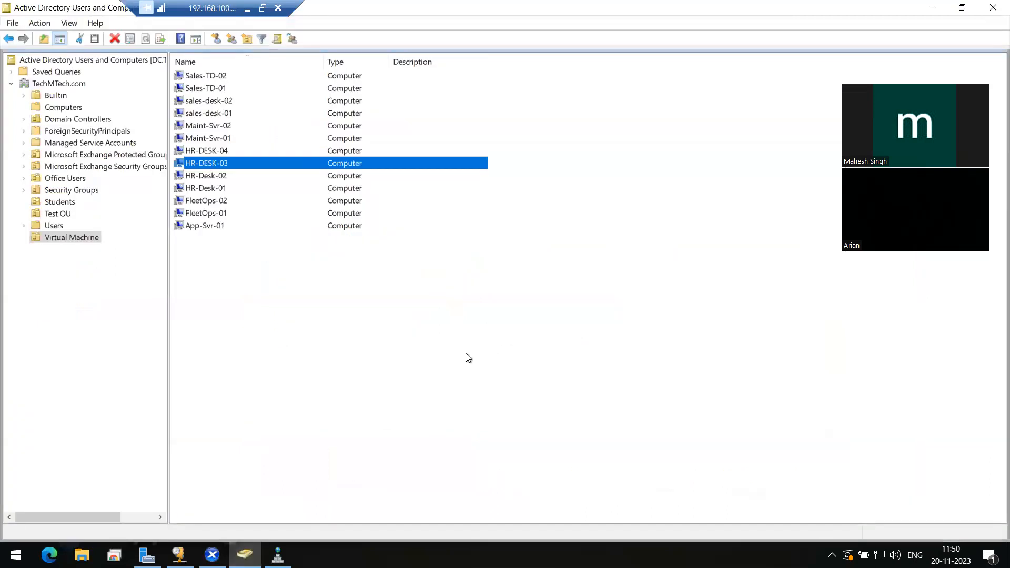
# Refresh the Virtual Machine OU's computer list, then switch back to XenCenter
pyautogui.click(361, 350)
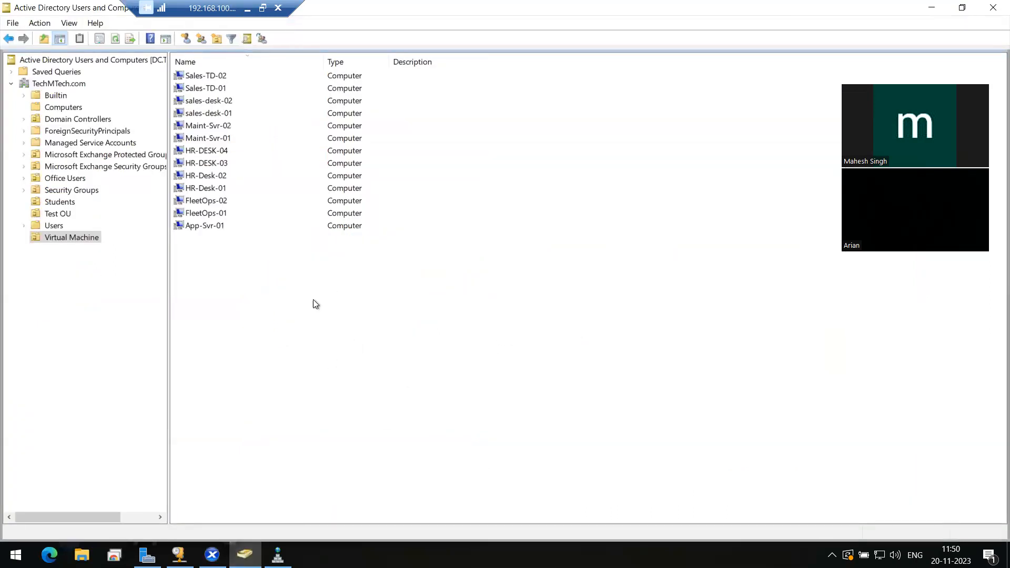
pyautogui.rightClick(302, 266)
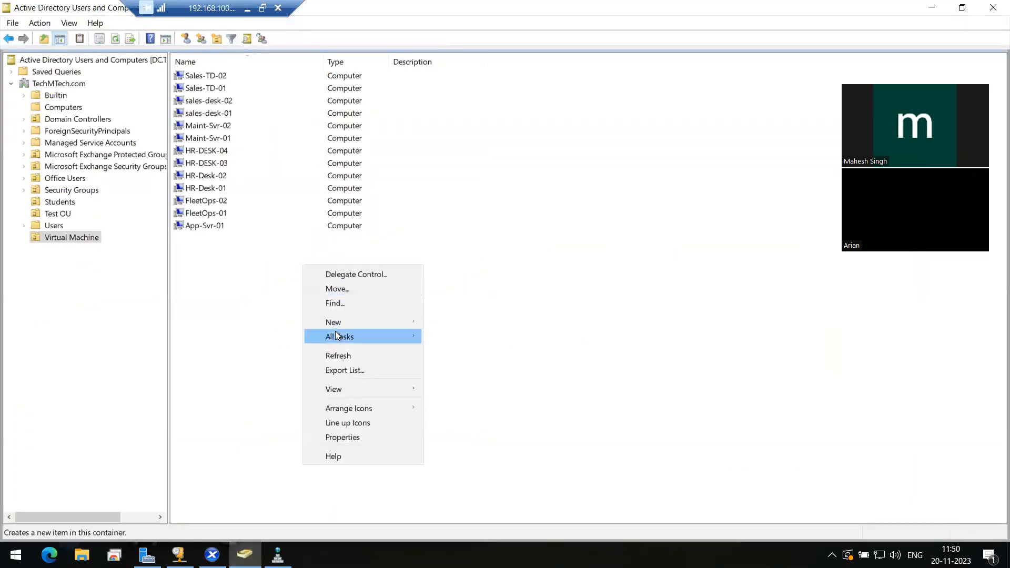
pyautogui.click(336, 358)
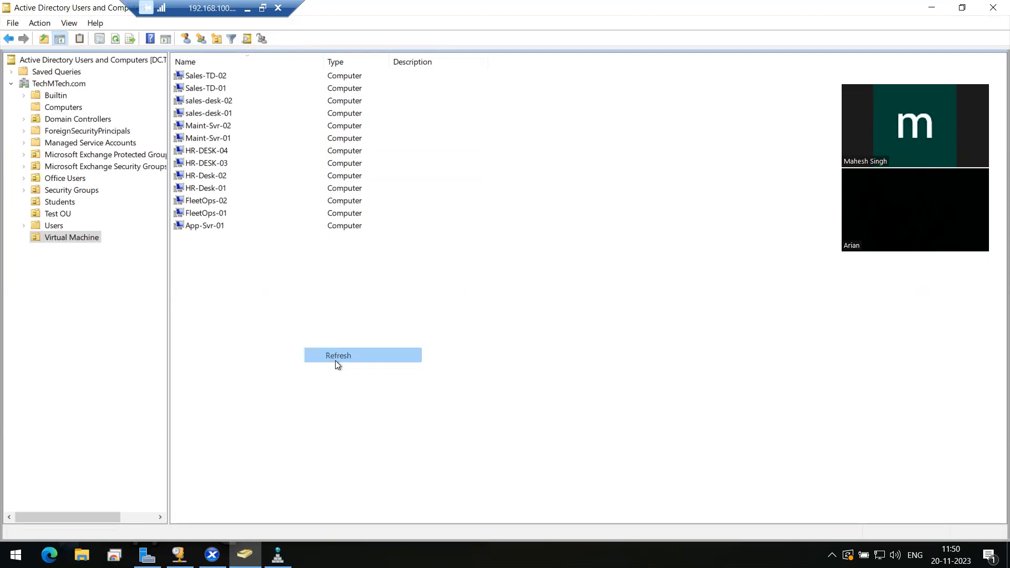
pyautogui.click(217, 76)
pyautogui.click(218, 127)
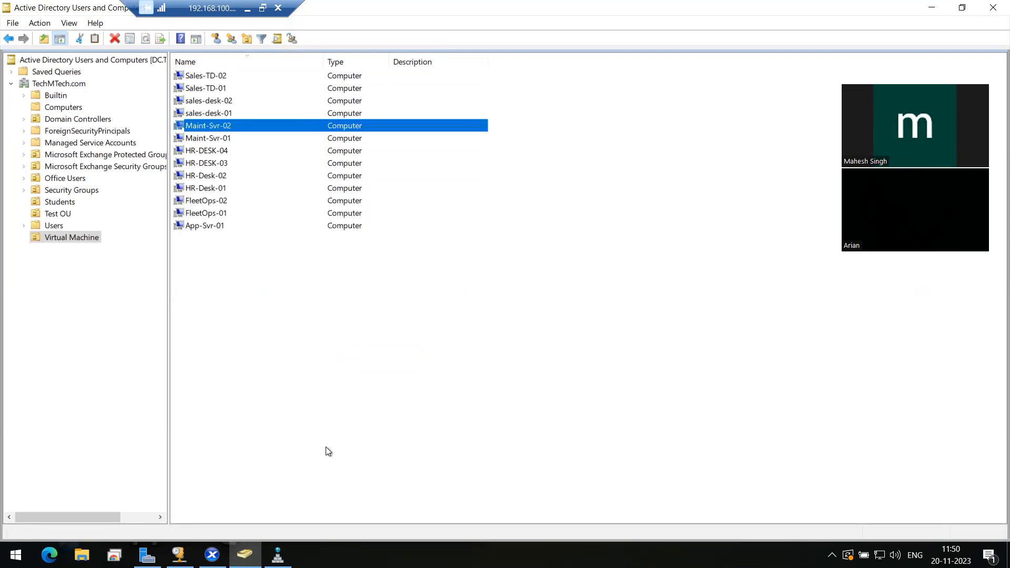
pyautogui.click(212, 555)
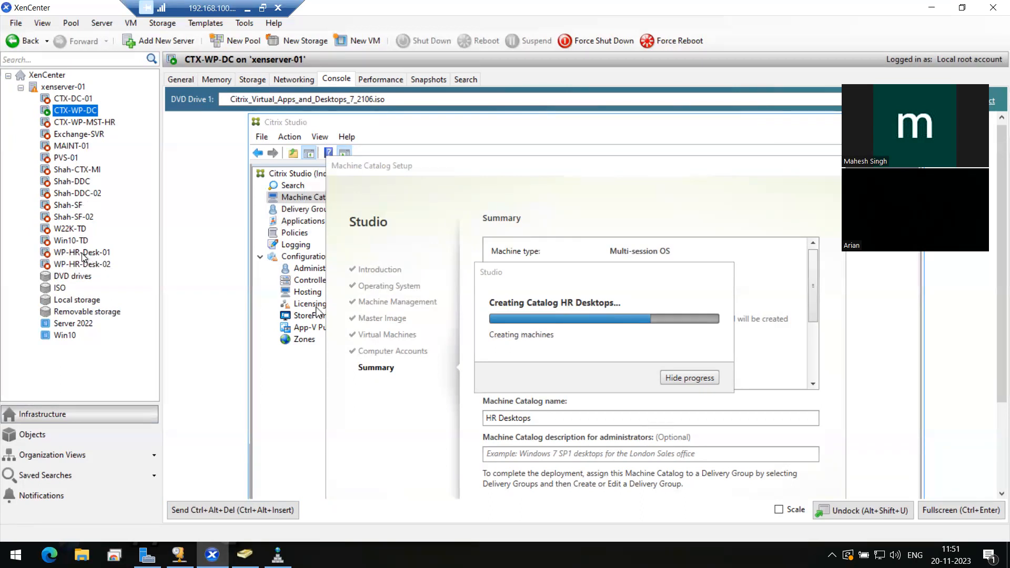
# Inspect the new WP-HR-Desk-01 and WP-HR-Desk-02 VMs, then return to CTX-WP-DC's catalog progress
pyautogui.click(83, 253)
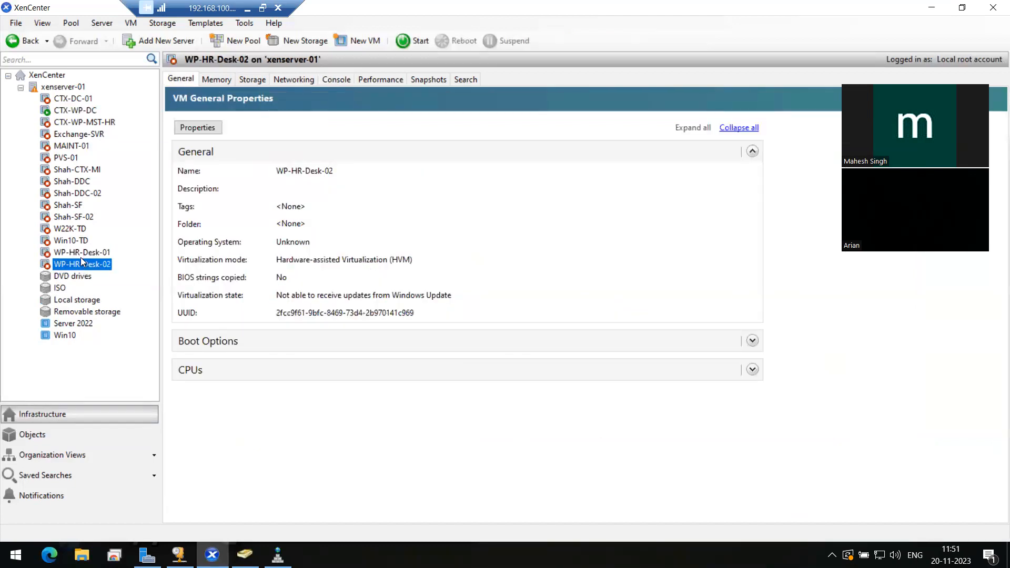
pyautogui.click(338, 80)
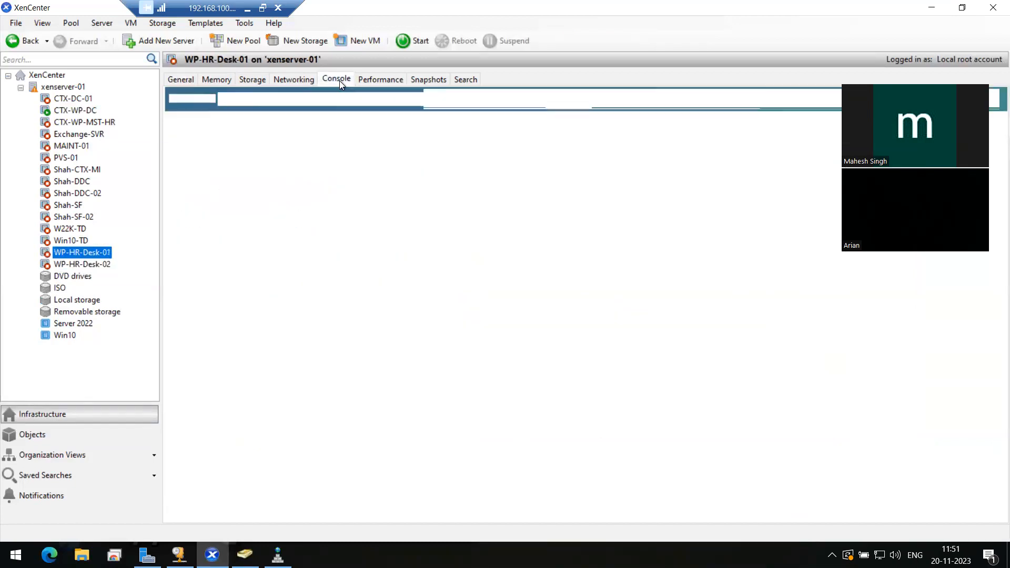
pyautogui.click(90, 264)
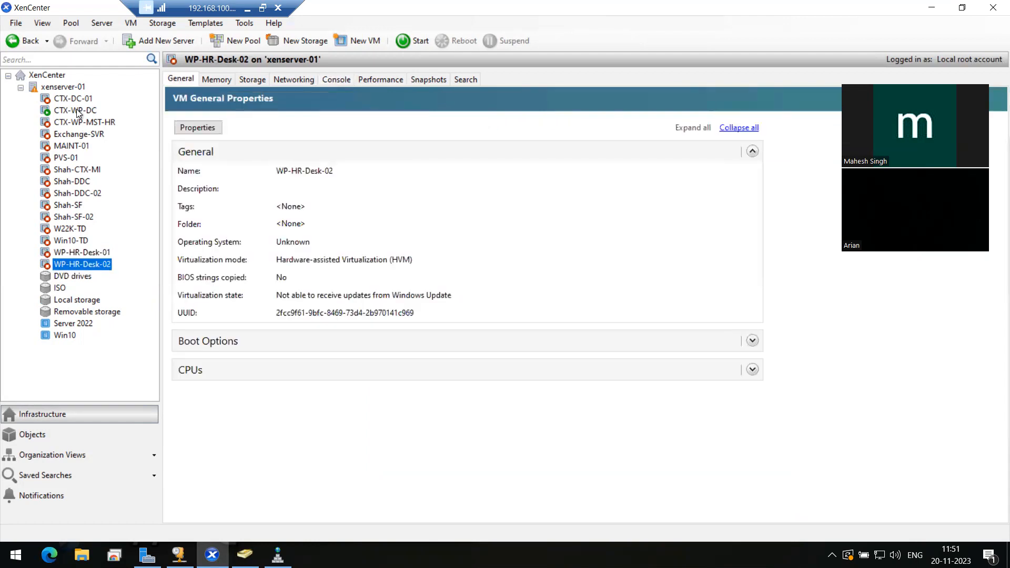
pyautogui.click(79, 111)
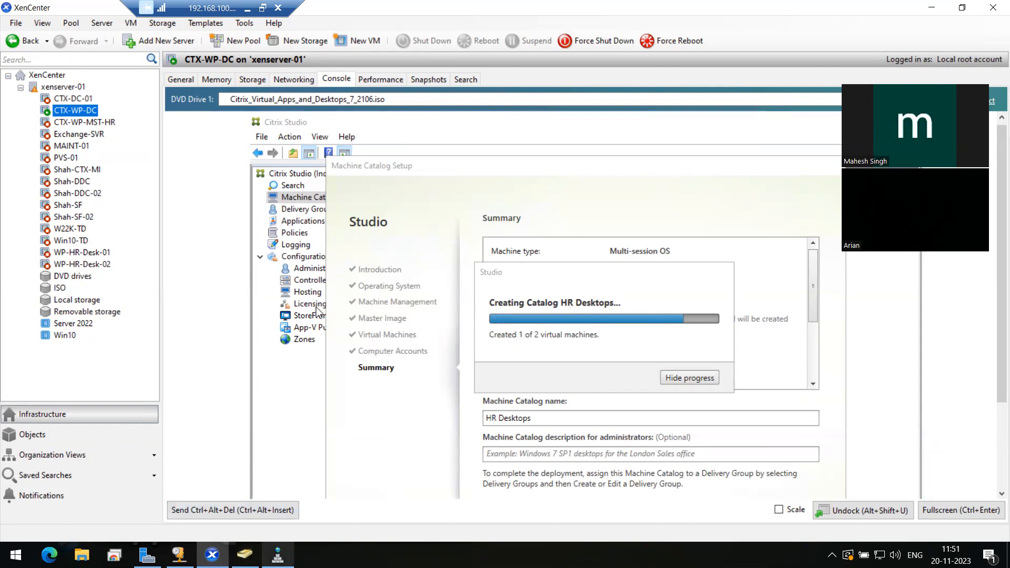
pyautogui.click(244, 555)
# Refresh the Virtual Machine list, select WP-HR-Desk-02 and WP-HR-Desk-01, then return to XenCenter
pyautogui.click(387, 295)
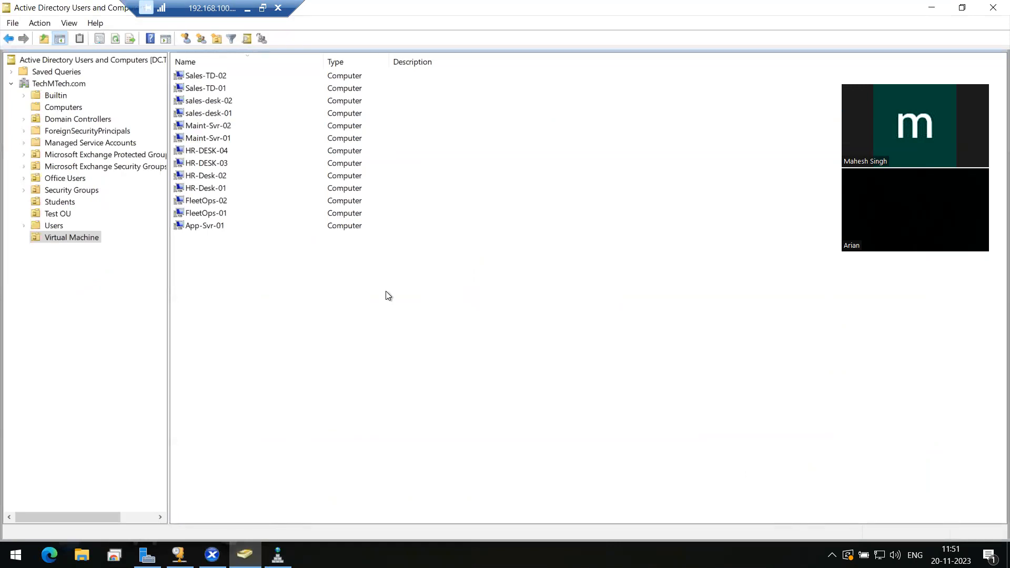
pyautogui.rightClick(386, 291)
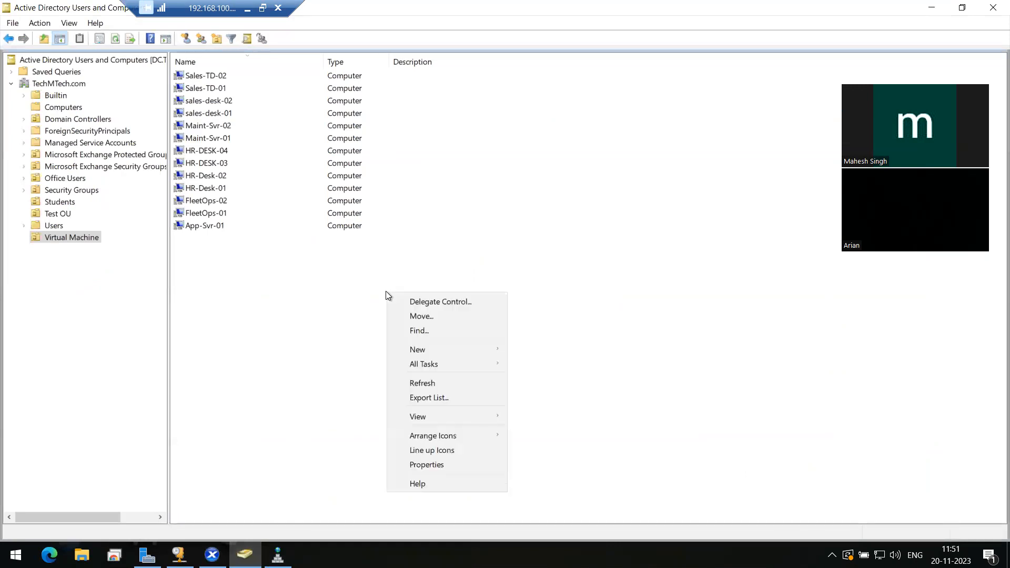
pyautogui.click(408, 383)
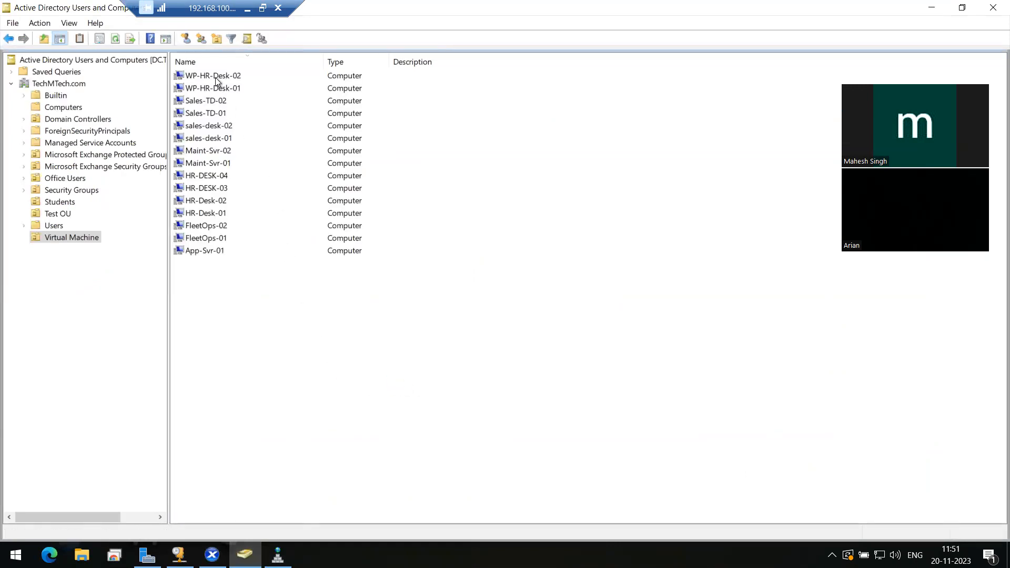
pyautogui.click(216, 77)
pyautogui.hotkey('shift', 'Down')
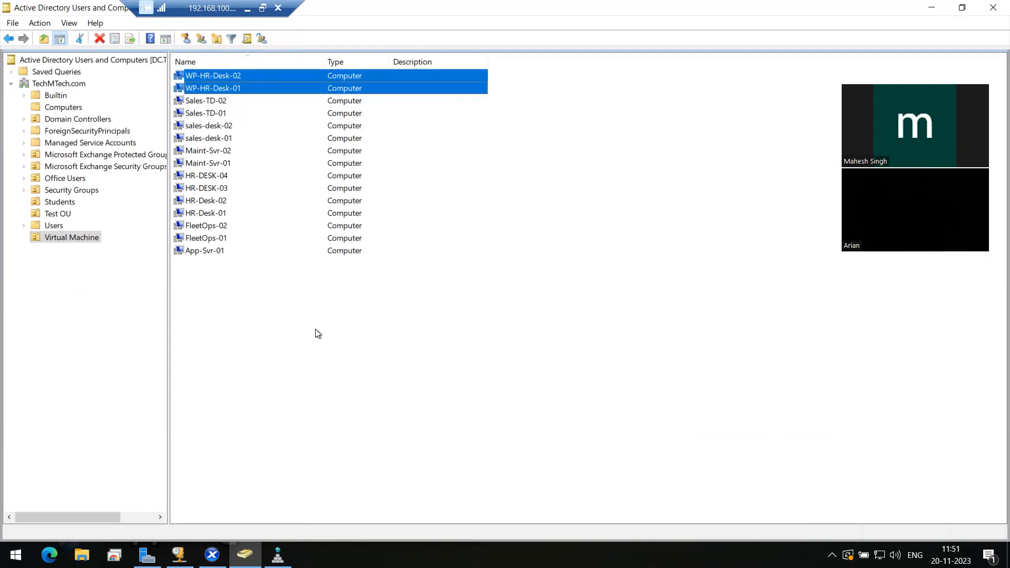
pyautogui.click(212, 554)
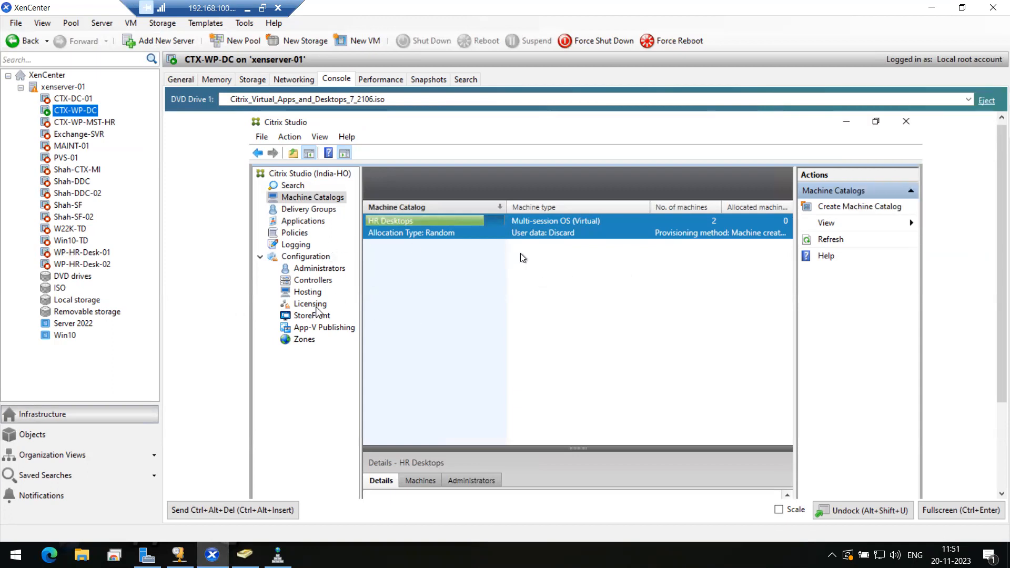
pyautogui.click(480, 232)
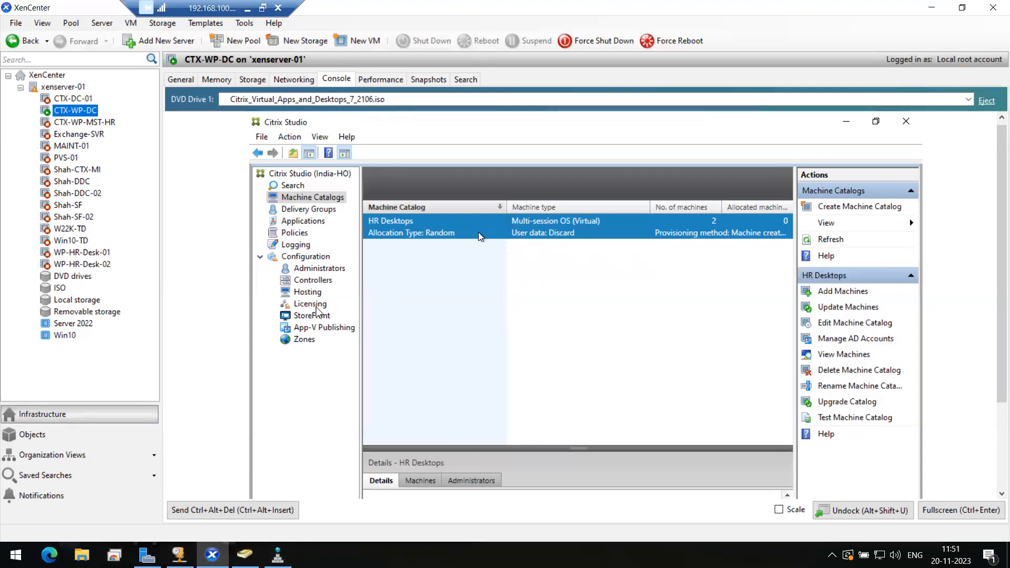
pyautogui.click(315, 211)
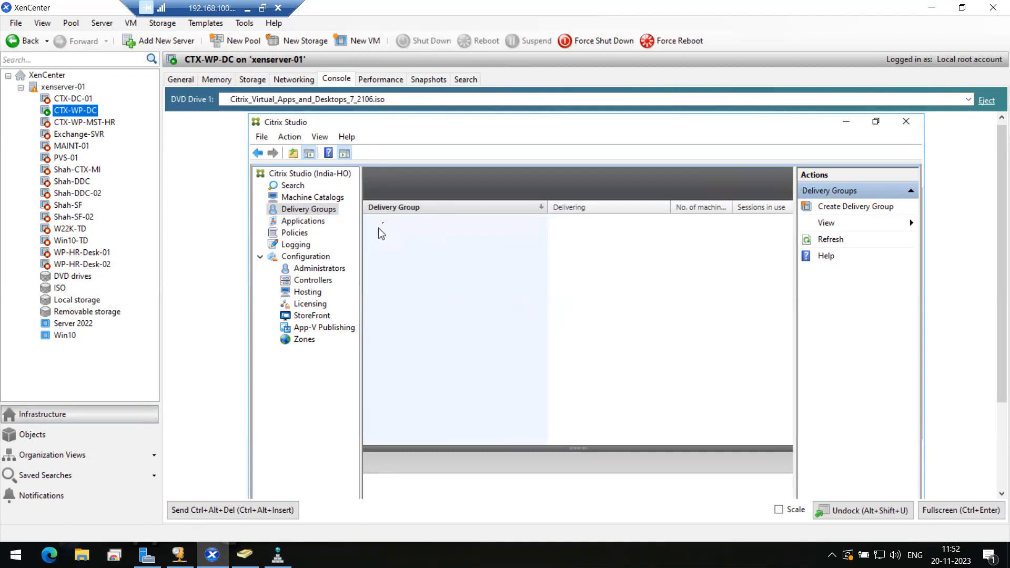
pyautogui.click(320, 199)
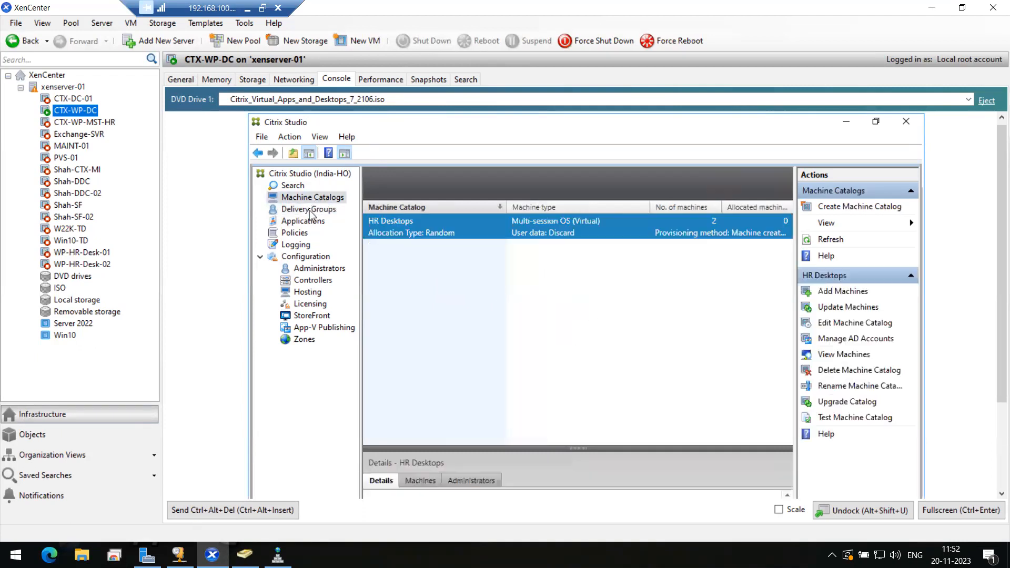
pyautogui.click(311, 210)
pyautogui.click(312, 197)
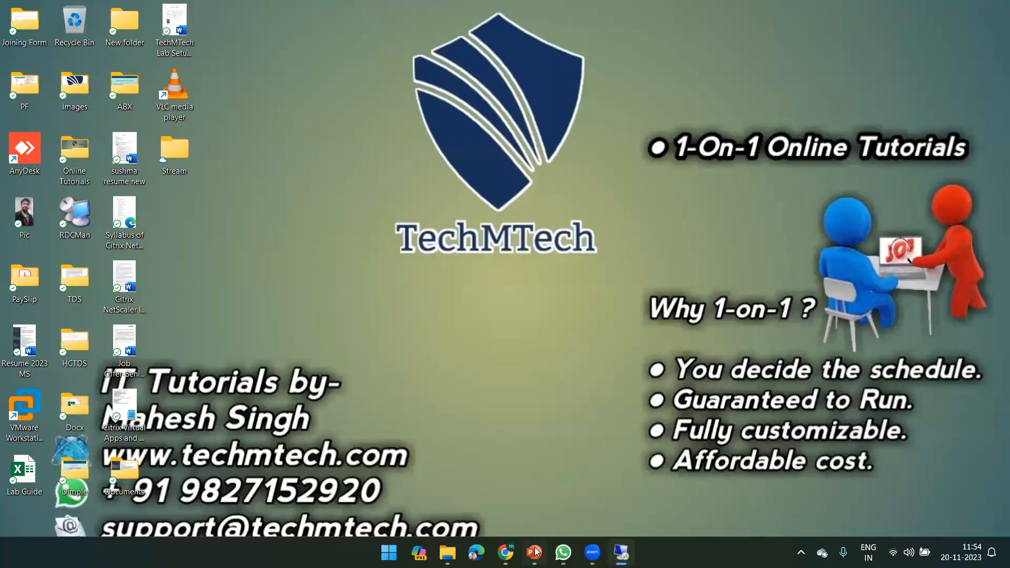
# On slide 4, highlight the Create Machine Catalogs, Delivery Groups and Install Citrix StoreFront steps
pyautogui.click(535, 553)
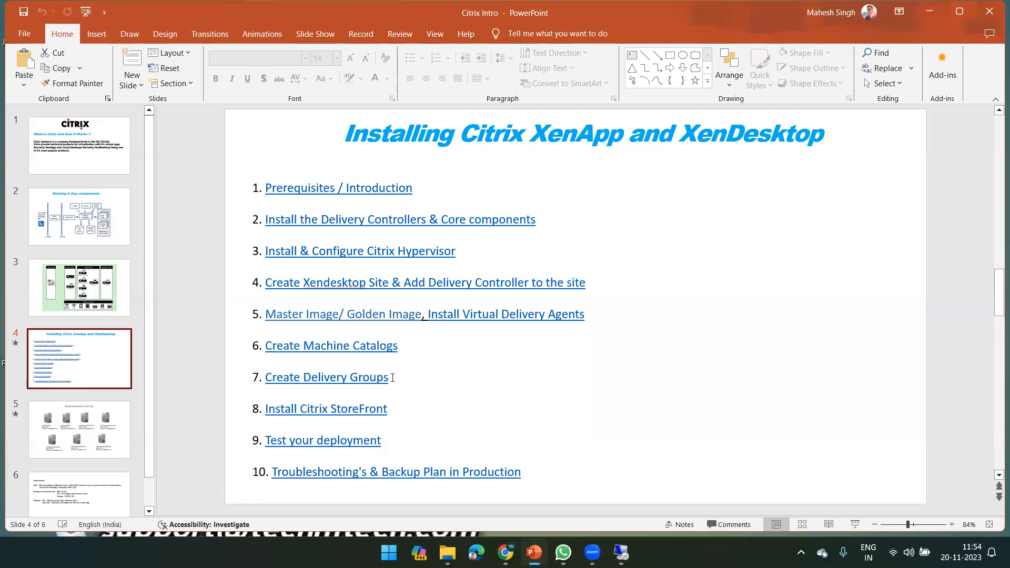
pyautogui.moveTo(399, 349); pyautogui.dragTo(269, 354)
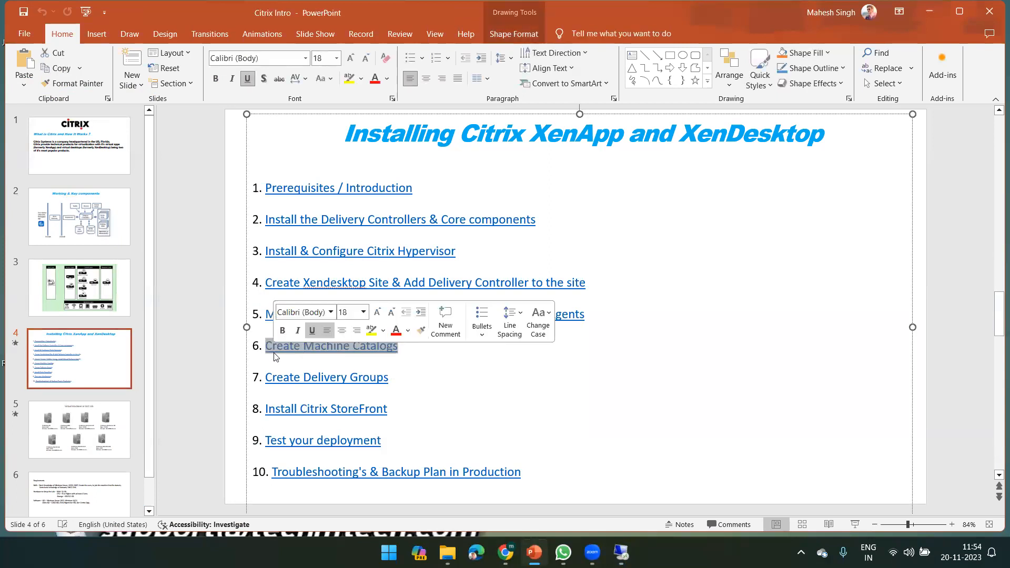
pyautogui.moveTo(389, 378); pyautogui.dragTo(266, 381)
pyautogui.click(292, 392)
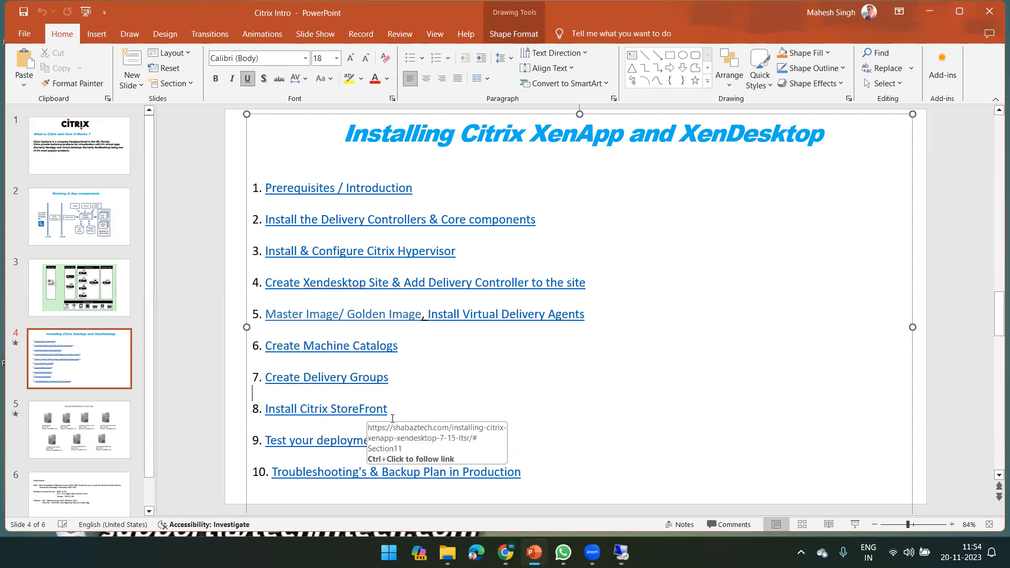
pyautogui.moveTo(399, 413); pyautogui.dragTo(263, 416)
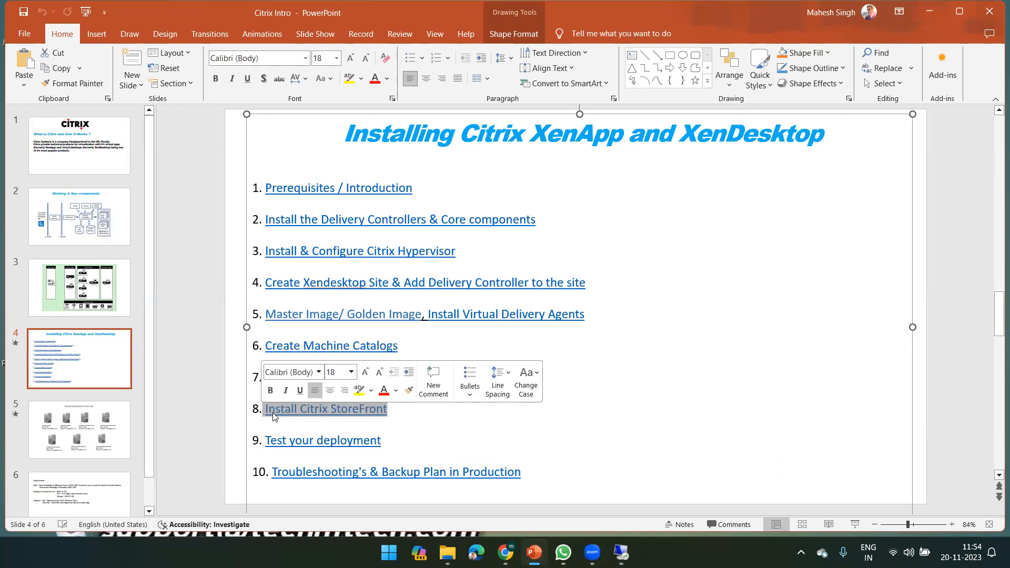
pyautogui.doubleClick(279, 410)
pyautogui.doubleClick(315, 410)
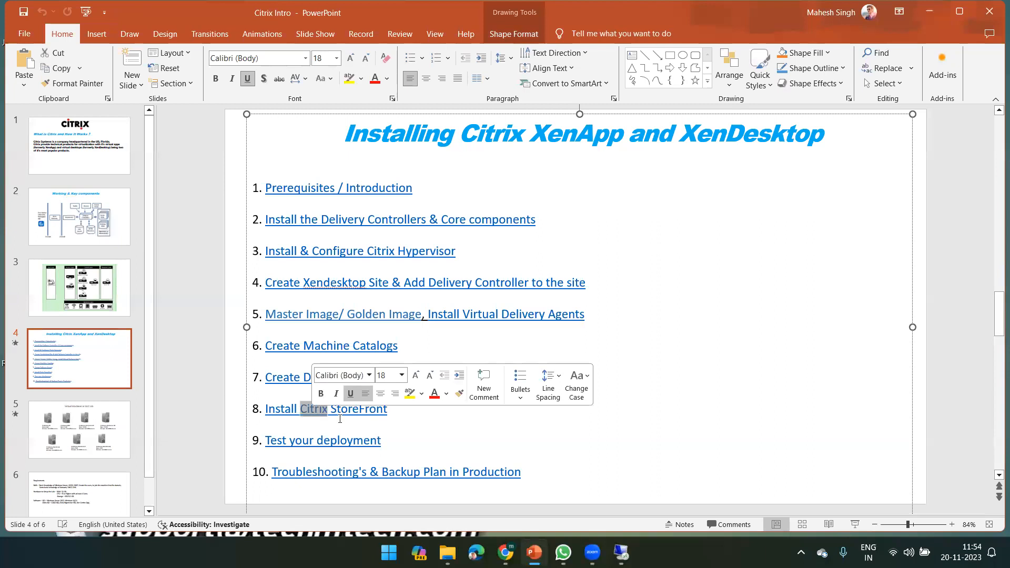
pyautogui.doubleClick(359, 410)
# Highlight the Test your deployment and Backup Plan in Production steps, then return to Citrix Studio
pyautogui.click(398, 440)
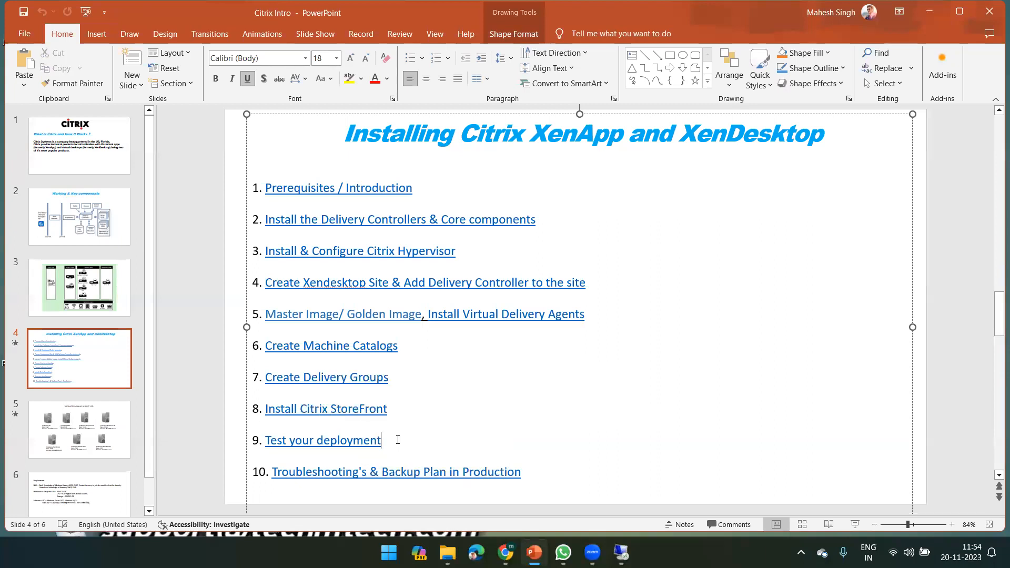
pyautogui.tripleClick(393, 441)
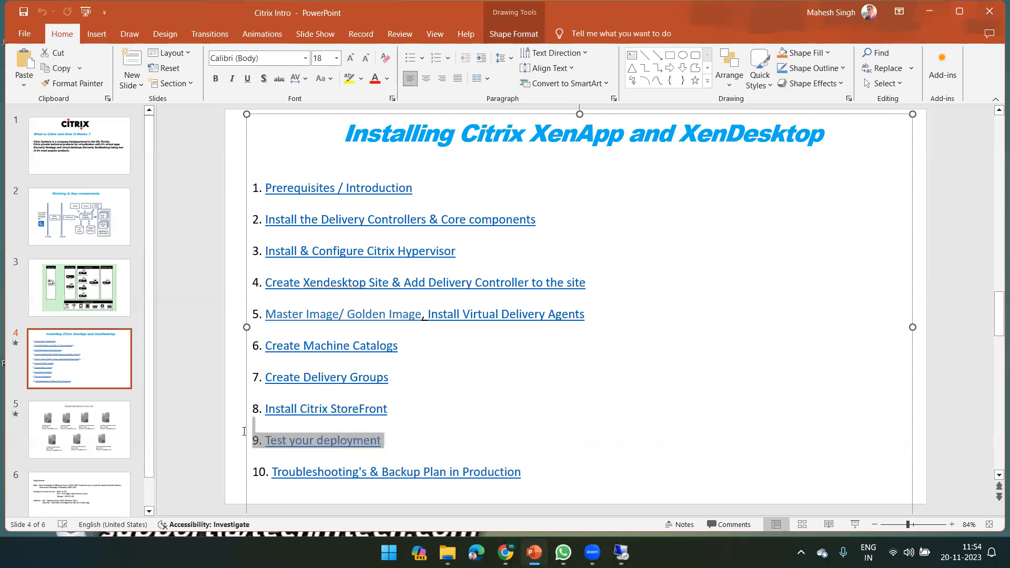
pyautogui.click(391, 441)
pyautogui.moveTo(541, 475); pyautogui.dragTo(272, 474)
pyautogui.click(415, 404)
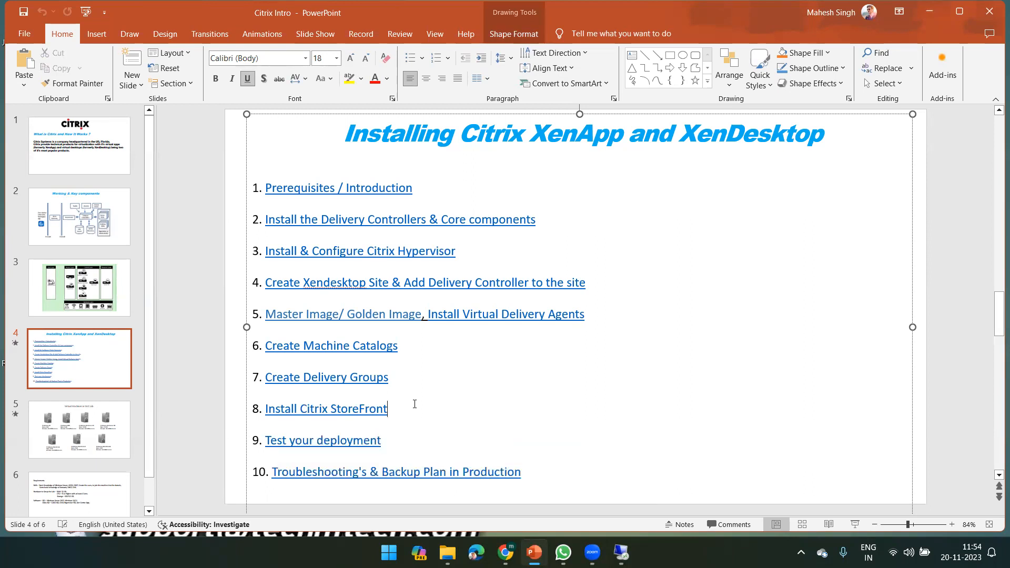
pyautogui.moveTo(390, 442); pyautogui.dragTo(286, 441)
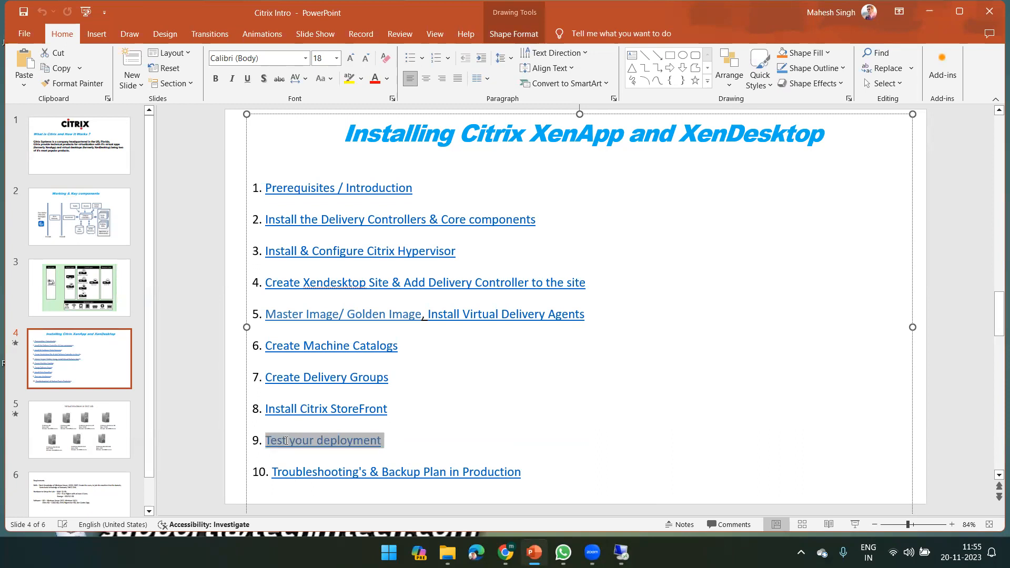
pyautogui.click(418, 349)
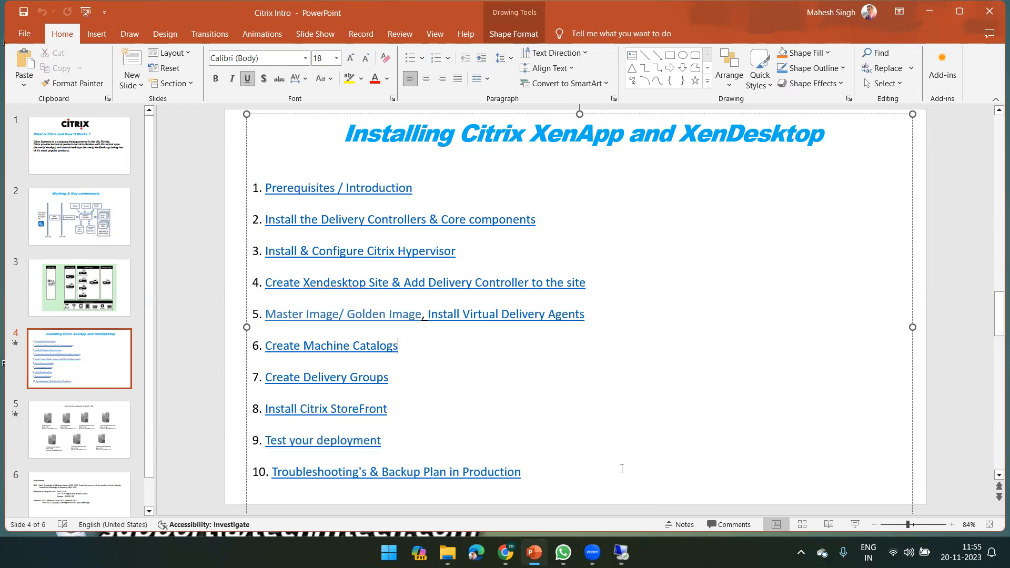
pyautogui.click(622, 553)
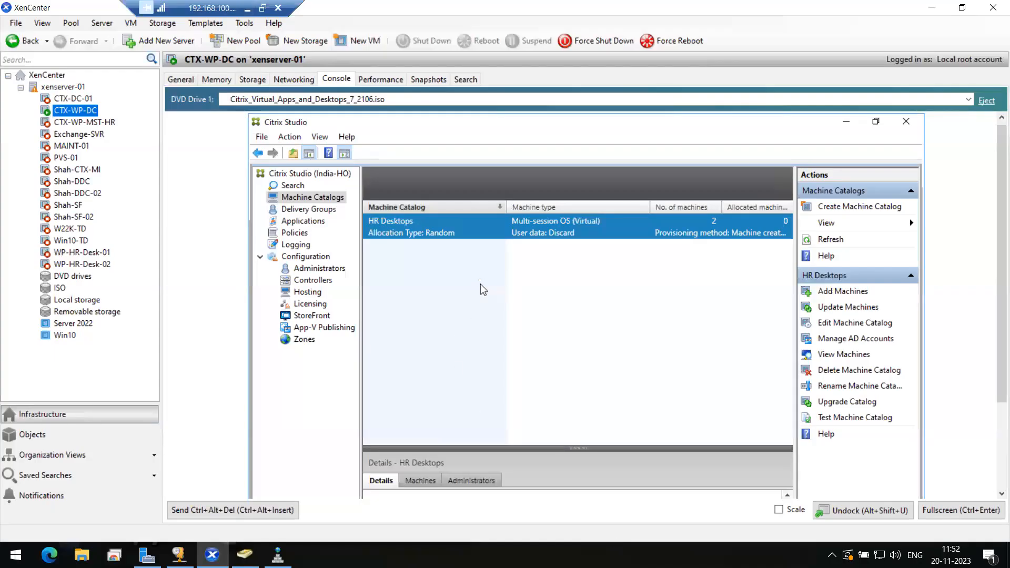
# Bring Active Directory Users and Computers forward and list the Students OU's users
pyautogui.click(245, 554)
pyautogui.click(64, 202)
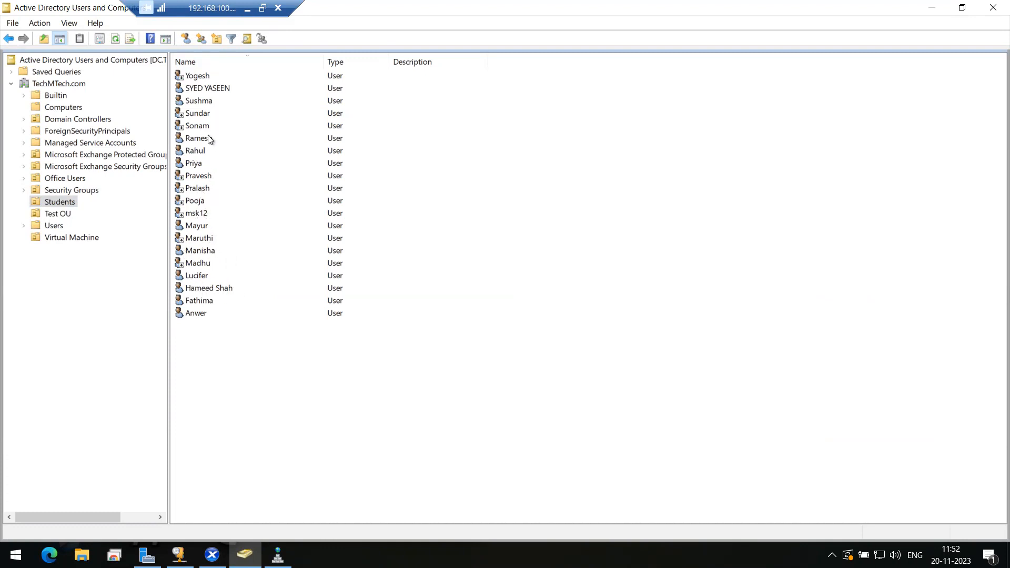
# Copy a Students user into a new account, entering the new user's first, last and logon names
pyautogui.click(206, 101)
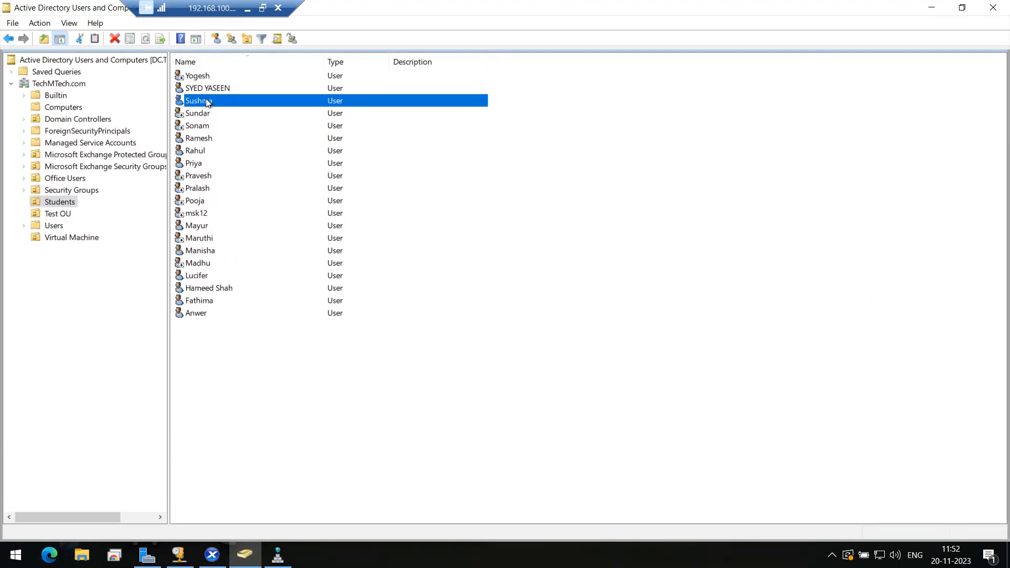
pyautogui.rightClick(207, 100)
pyautogui.click(235, 110)
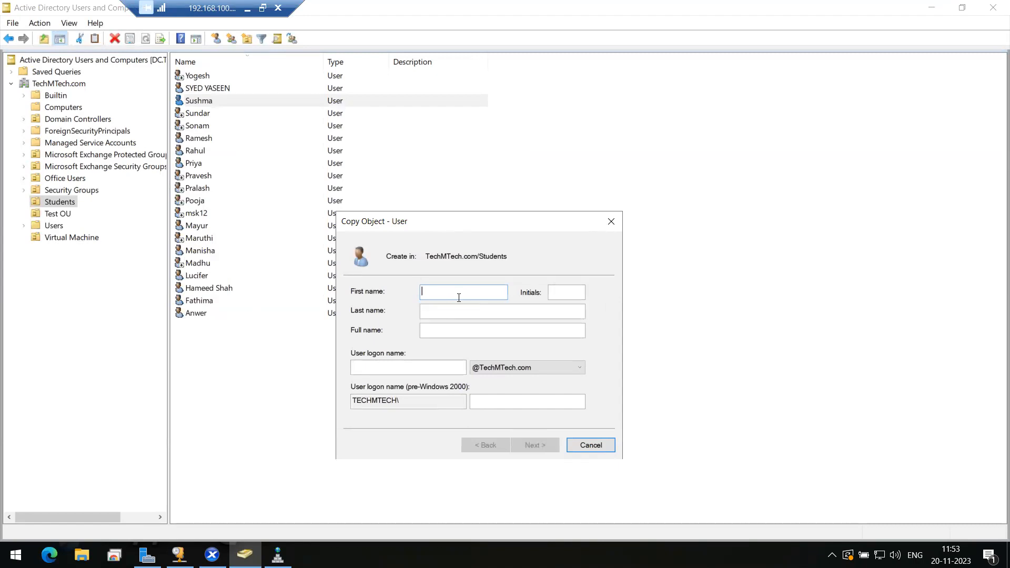
pyautogui.press('Tab')
pyautogui.click(380, 368)
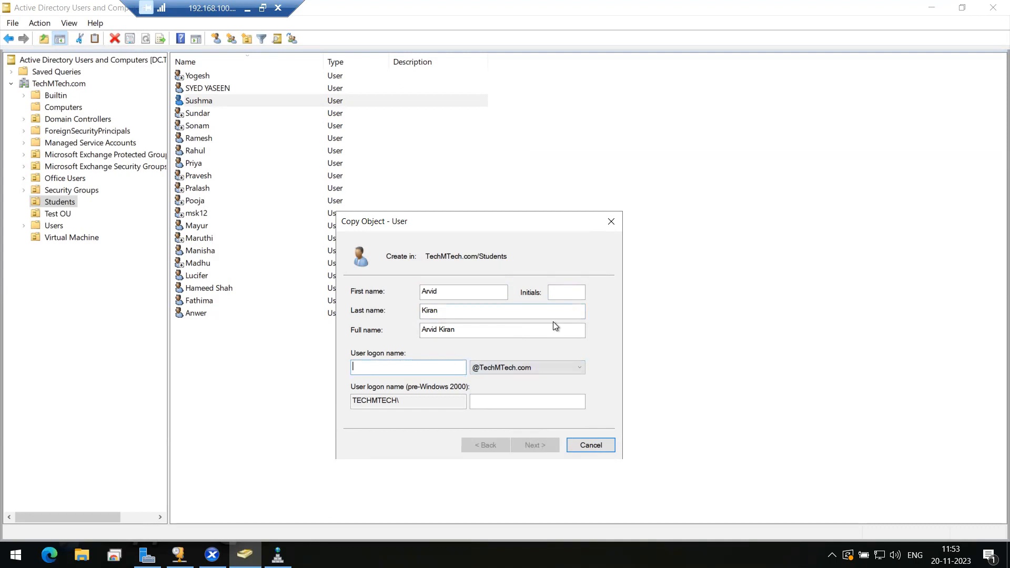
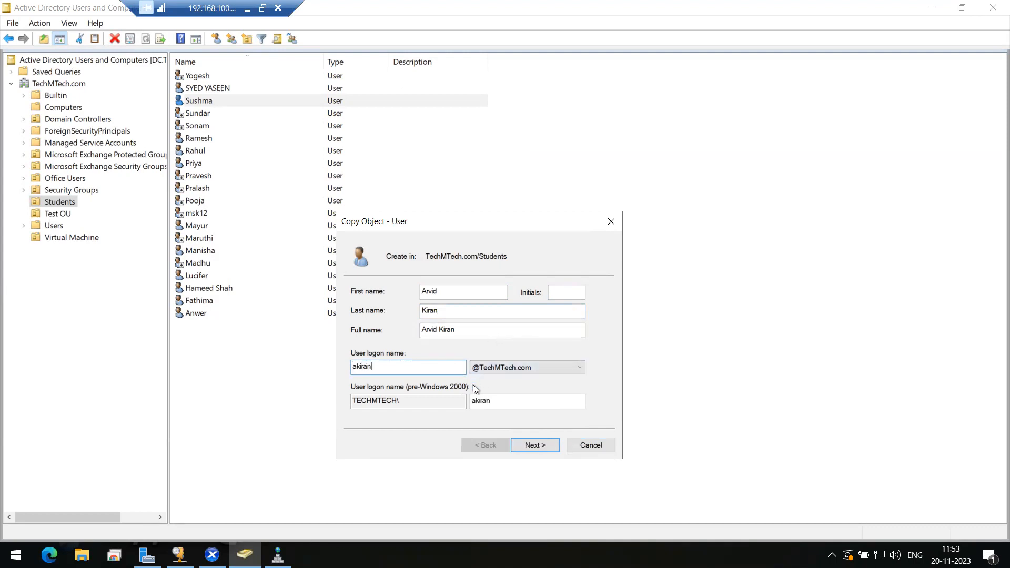
pyautogui.click(532, 445)
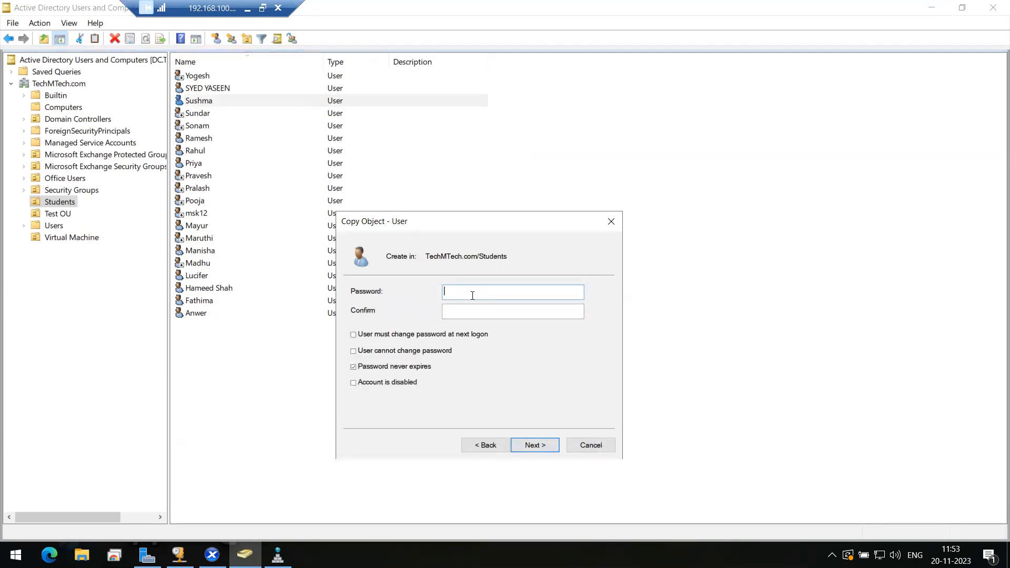
pyautogui.write('**********')
pyautogui.press('Tab')
pyautogui.write('***')
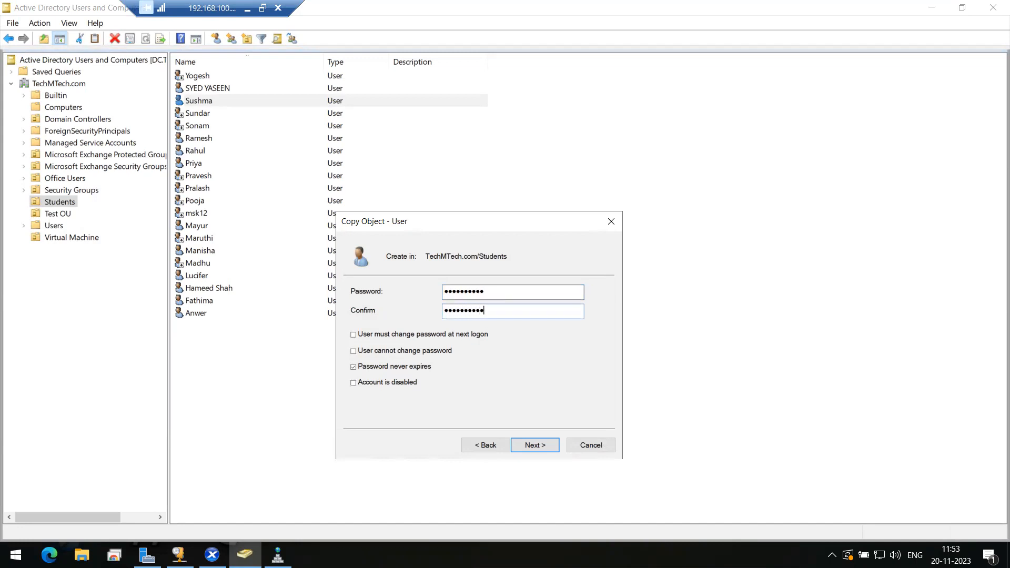
pyautogui.click(387, 368)
pyautogui.click(352, 352)
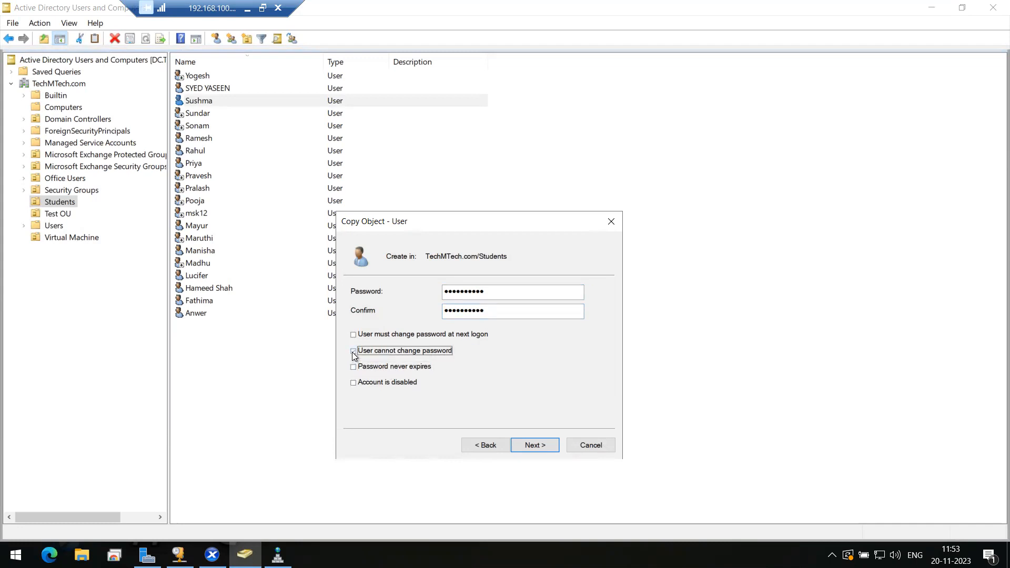
pyautogui.click(542, 445)
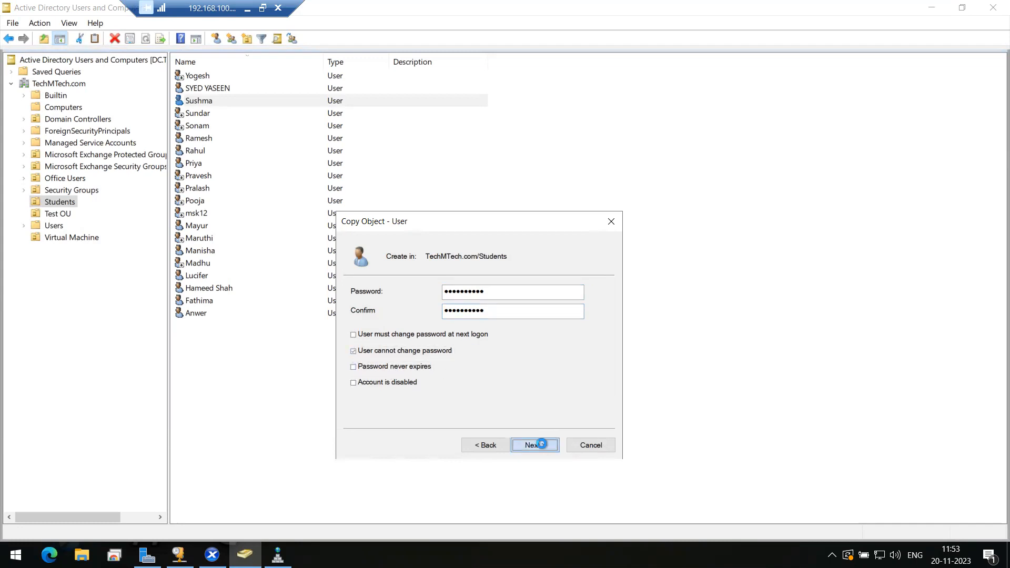
pyautogui.click(535, 446)
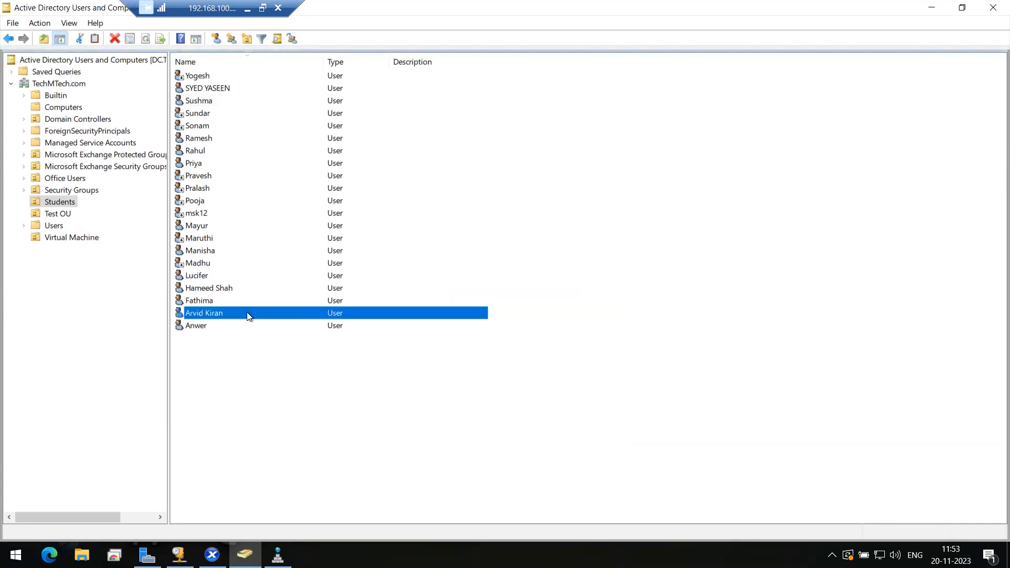
pyautogui.rightClick(249, 315)
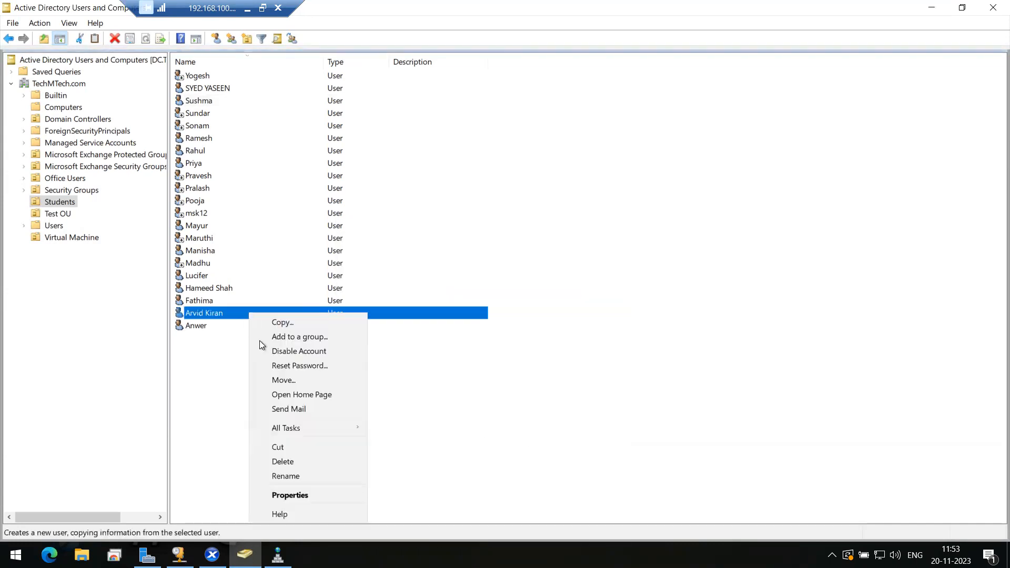
pyautogui.click(295, 490)
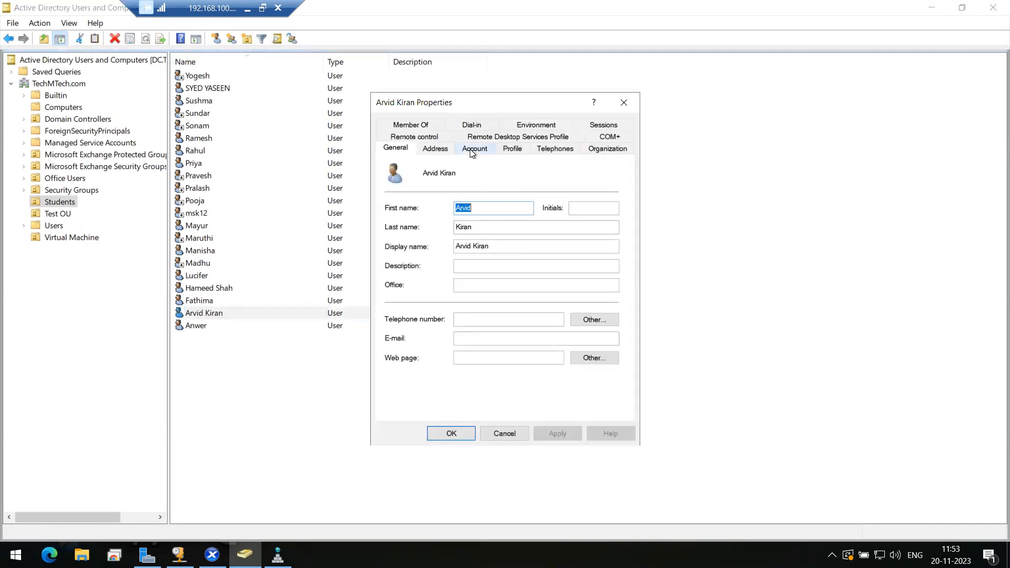
pyautogui.click(421, 125)
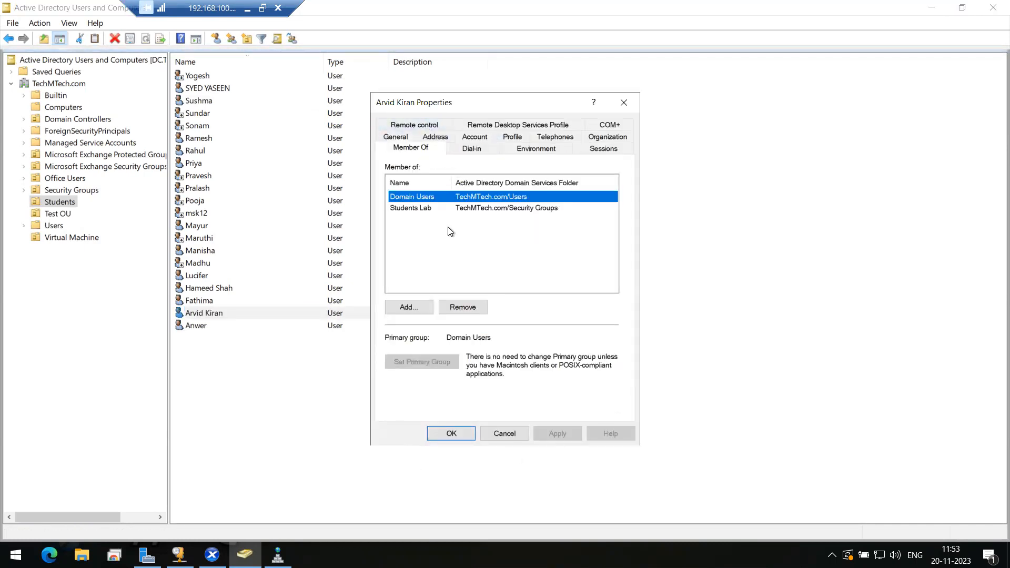
pyautogui.click(417, 210)
pyautogui.click(415, 197)
# Set the account to expire at the end of 10 December 2023 and save the properties
pyautogui.click(474, 138)
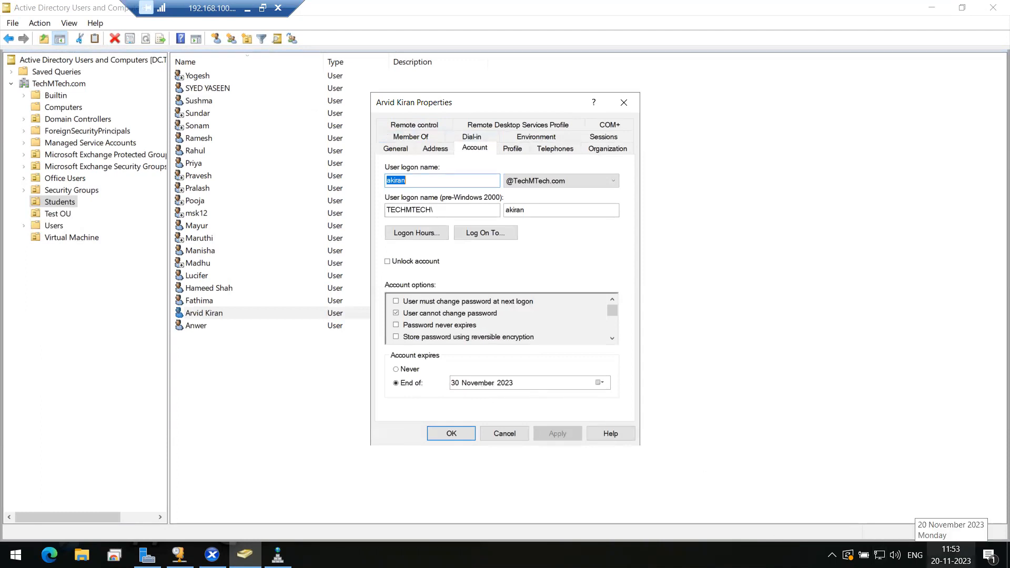
pyautogui.click(600, 384)
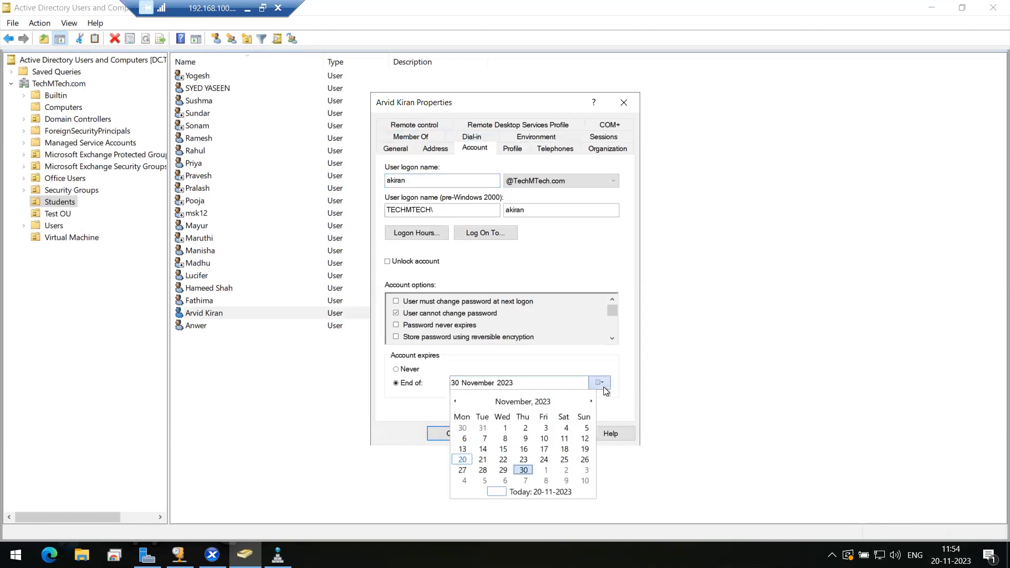
pyautogui.click(591, 402)
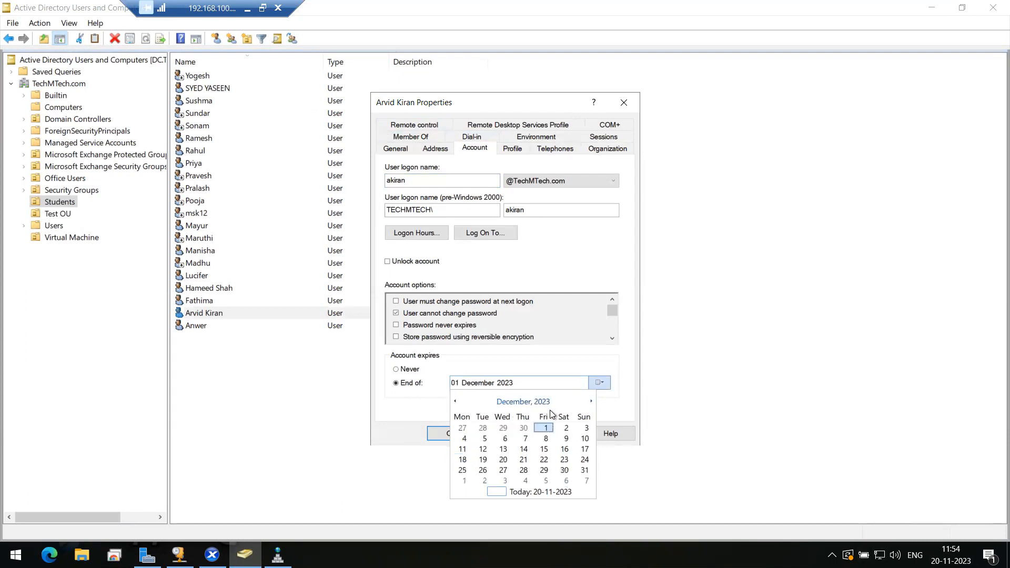
pyautogui.click(545, 450)
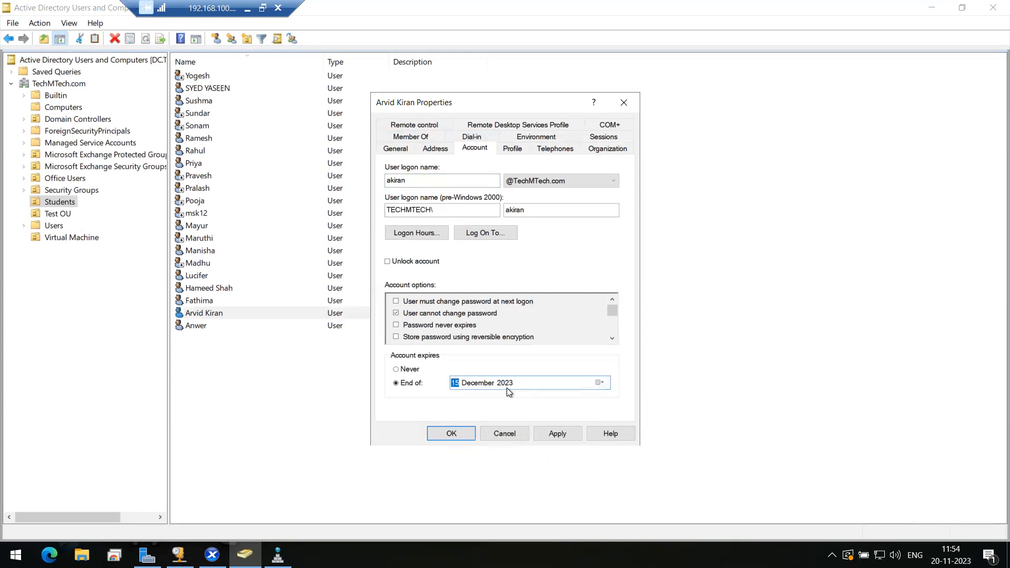
pyautogui.click(558, 434)
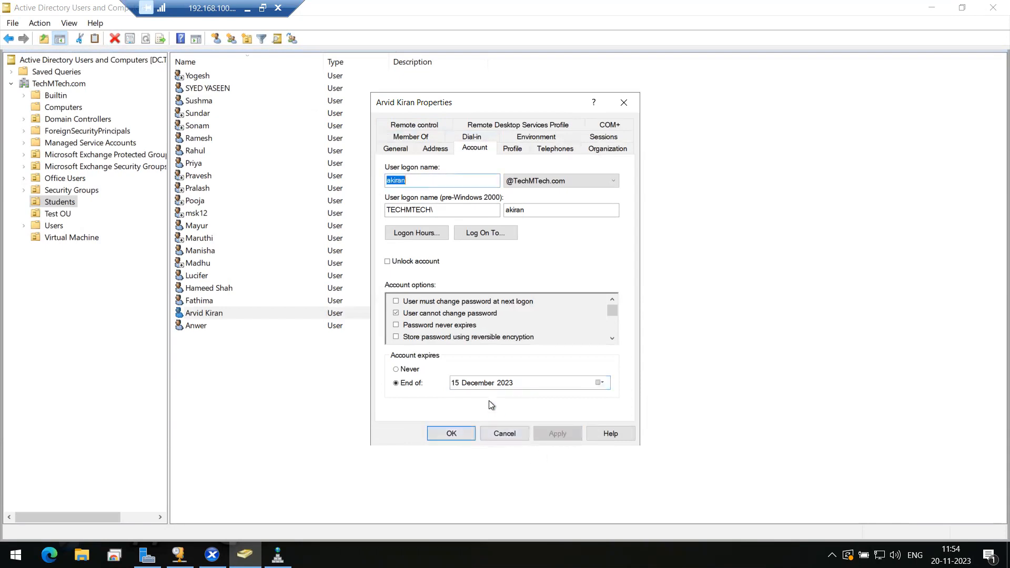
pyautogui.click(598, 384)
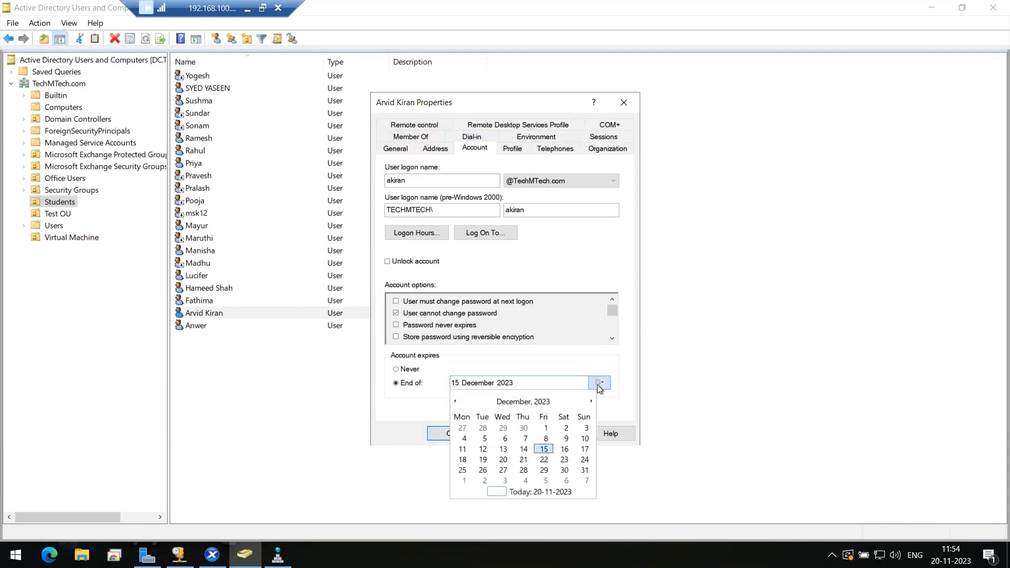
pyautogui.click(585, 439)
pyautogui.click(558, 438)
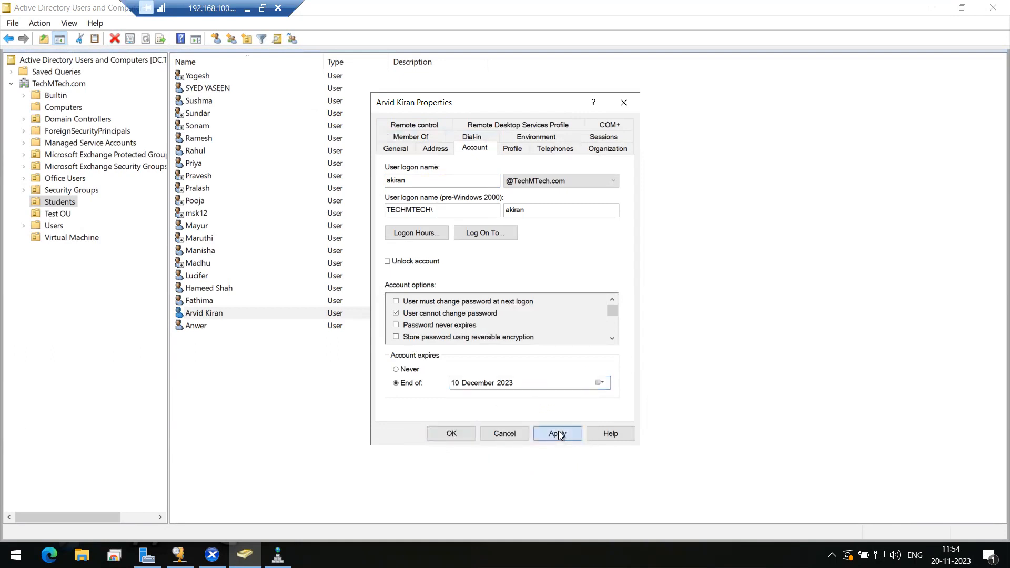
pyautogui.click(453, 434)
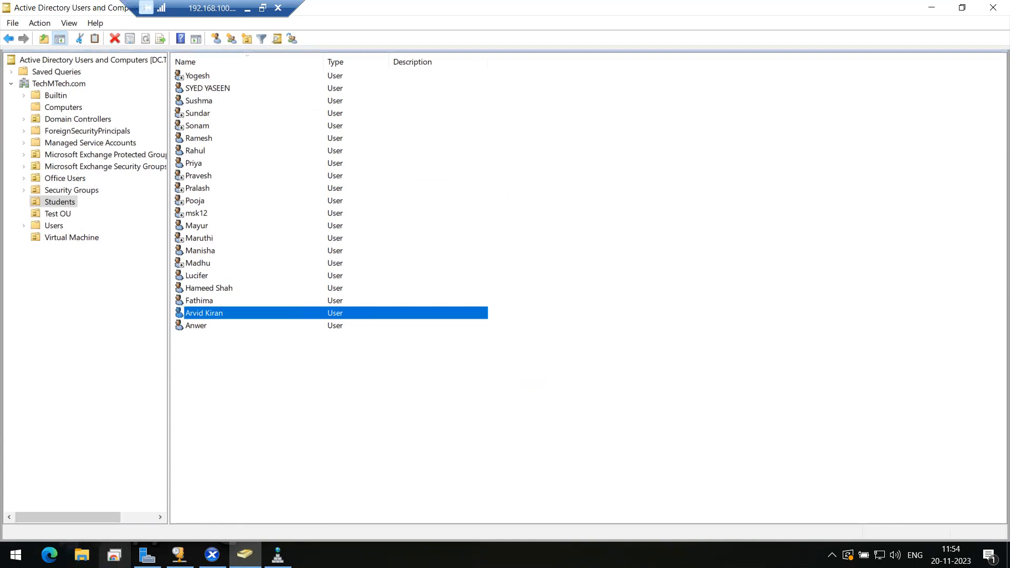
pyautogui.click(49, 556)
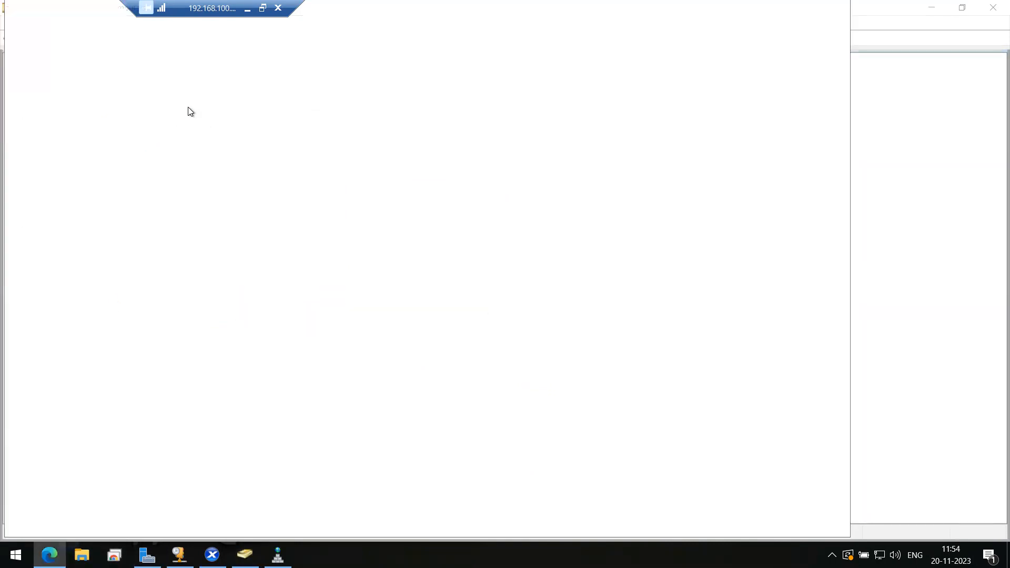
# Search Edge for 'whatismyipaddress' and open whatismyipaddress.com
pyautogui.click(141, 37)
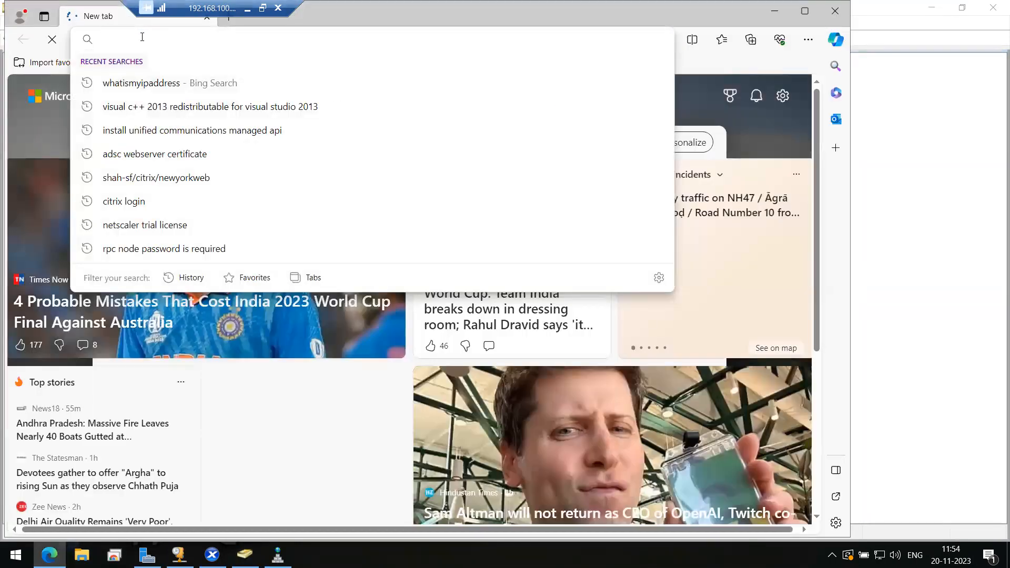
pyautogui.write('what')
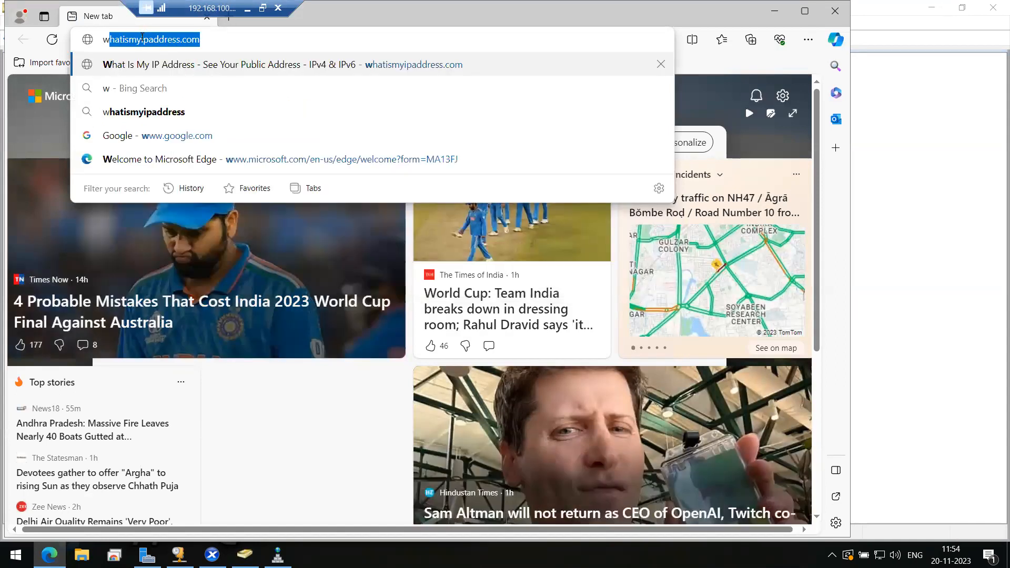
pyautogui.write('ismy')
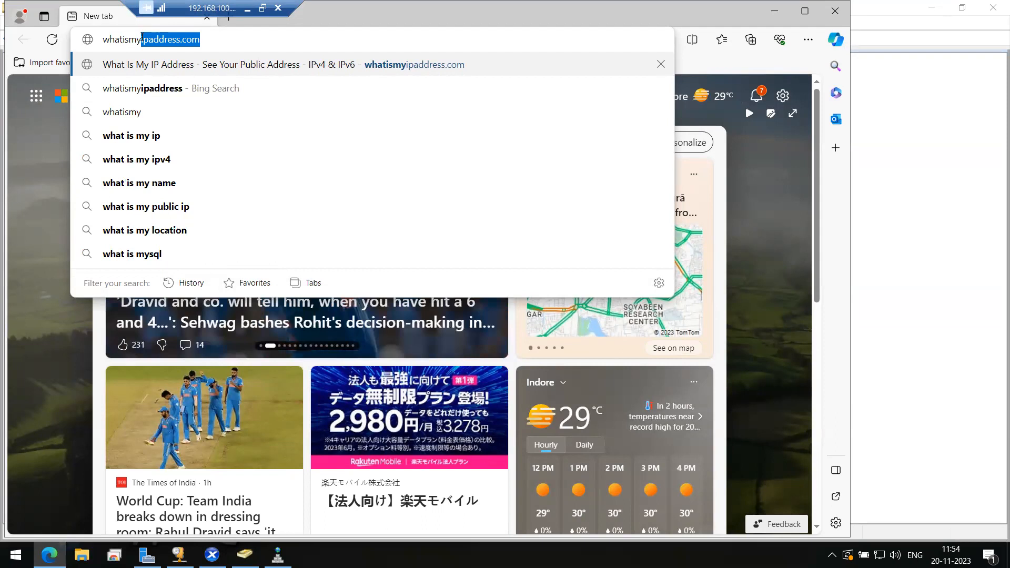
pyautogui.press('Down')
pyautogui.press('Return')
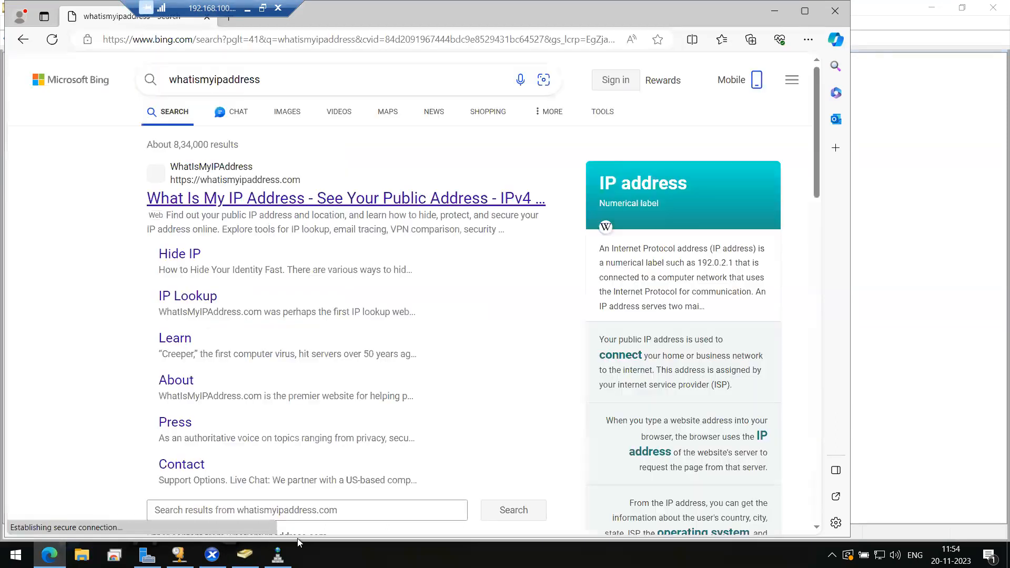
pyautogui.click(235, 209)
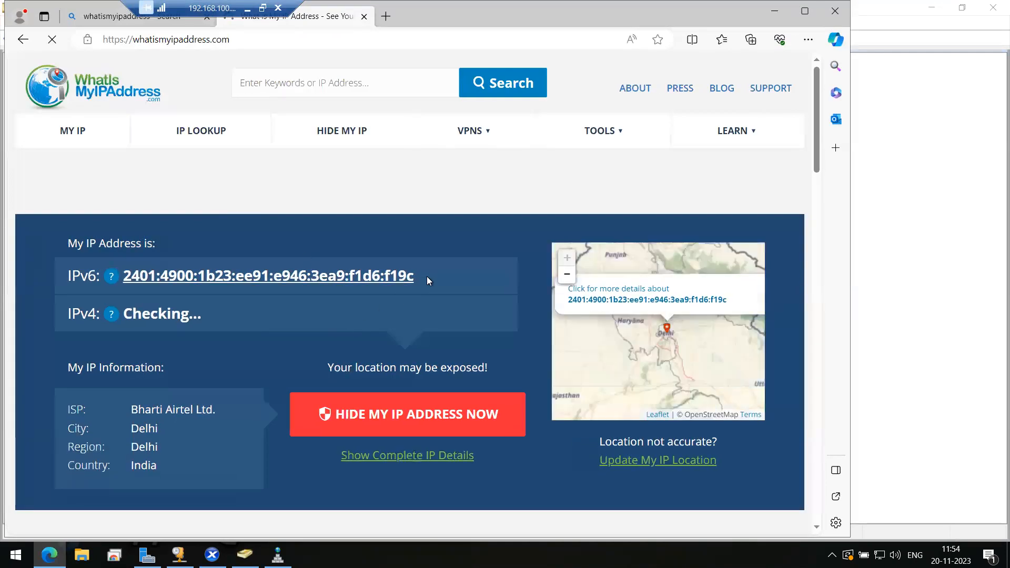
# Copy the displayed IPv6 address and minimize the remote desktop session
pyautogui.moveTo(424, 276); pyautogui.dragTo(148, 279)
pyautogui.rightClick(149, 276)
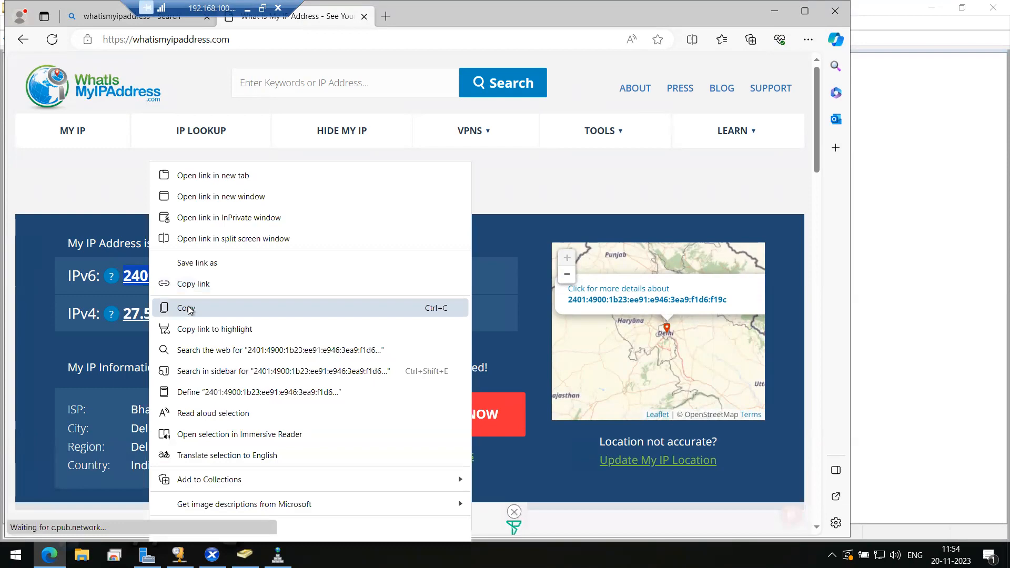
pyautogui.click(173, 308)
pyautogui.click(247, 8)
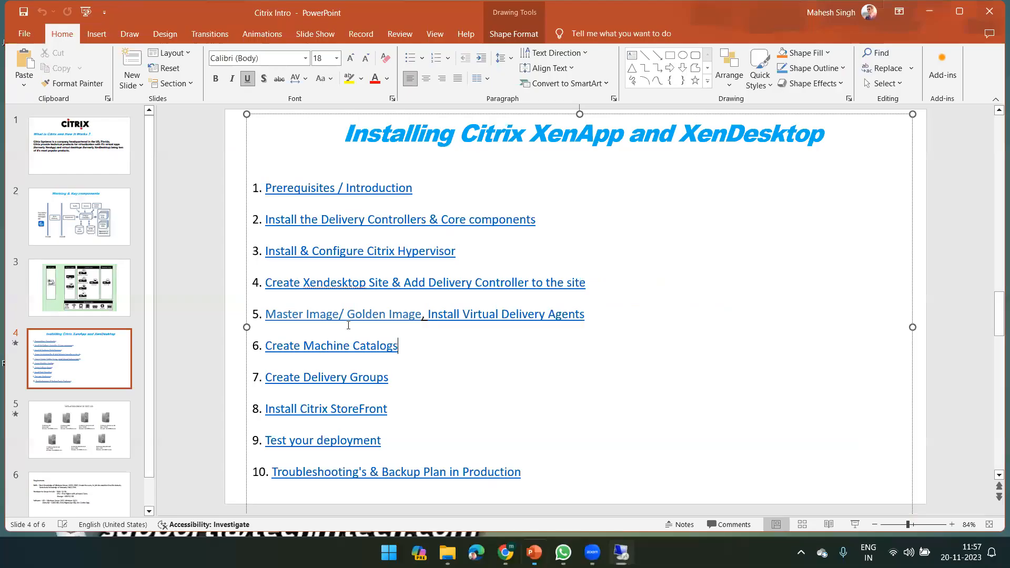
# Paste and send the copied IPv6 address in a contact's WhatsApp chat, then minimize WhatsApp
pyautogui.hotkey('alt', 'Tab')
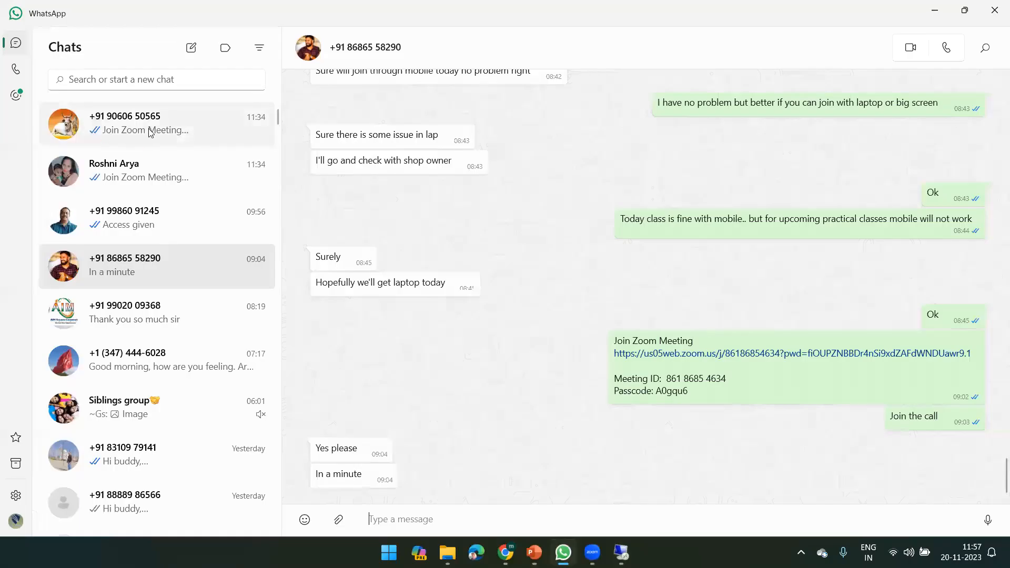
pyautogui.click(149, 132)
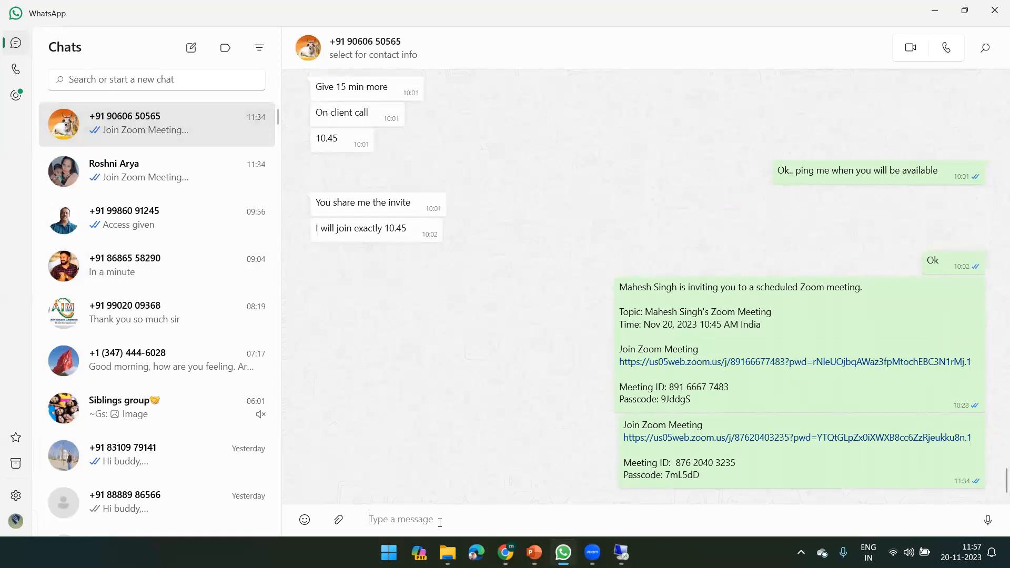
pyautogui.hotkey('ctrl', 'v')
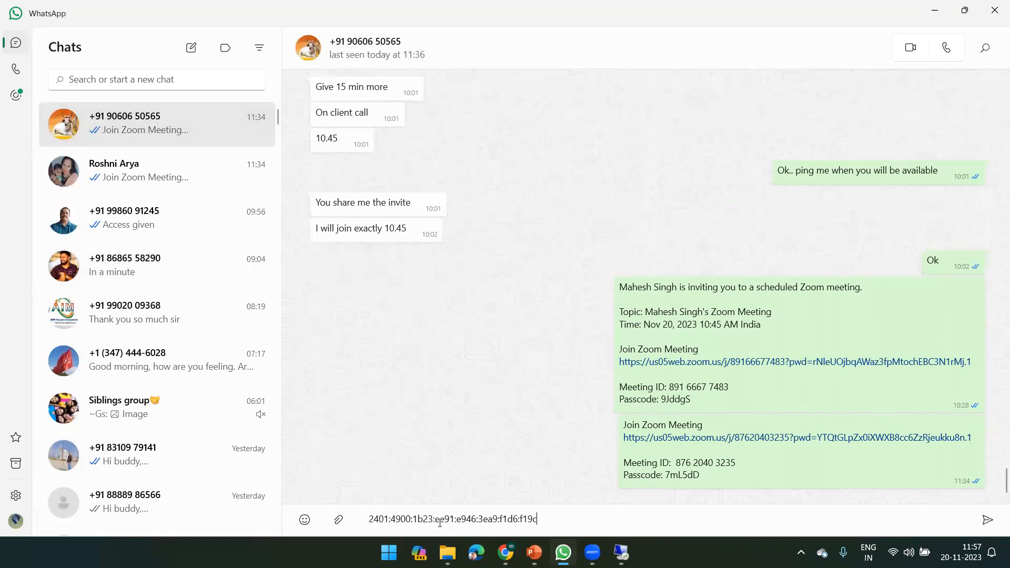
pyautogui.press('Return')
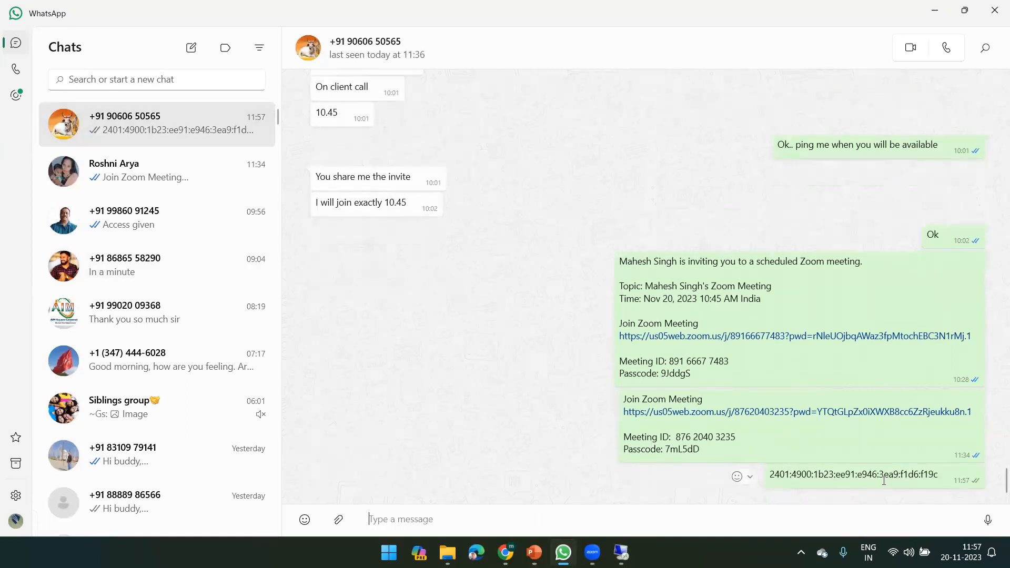
pyautogui.tripleClick(823, 476)
pyautogui.click(935, 10)
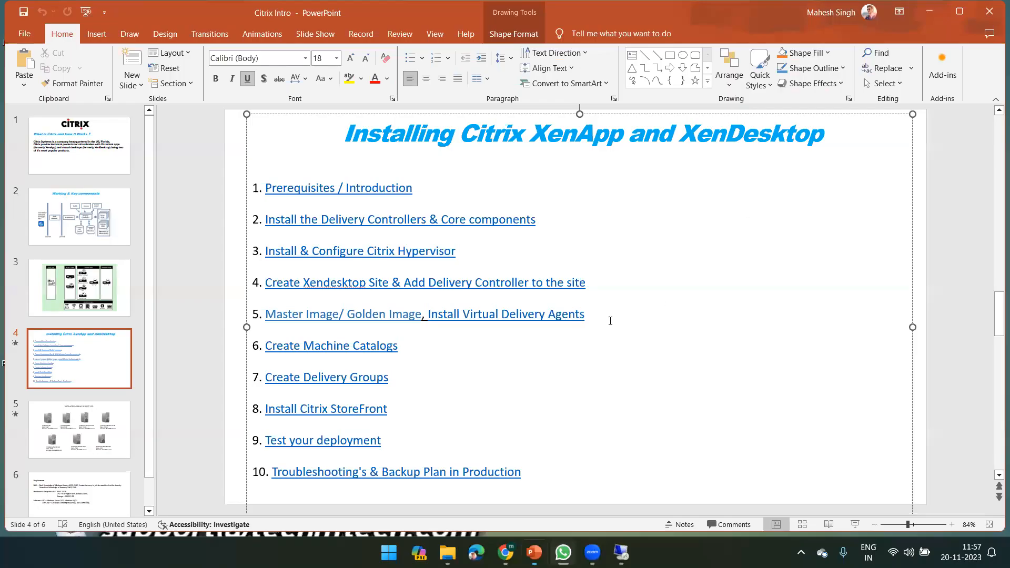